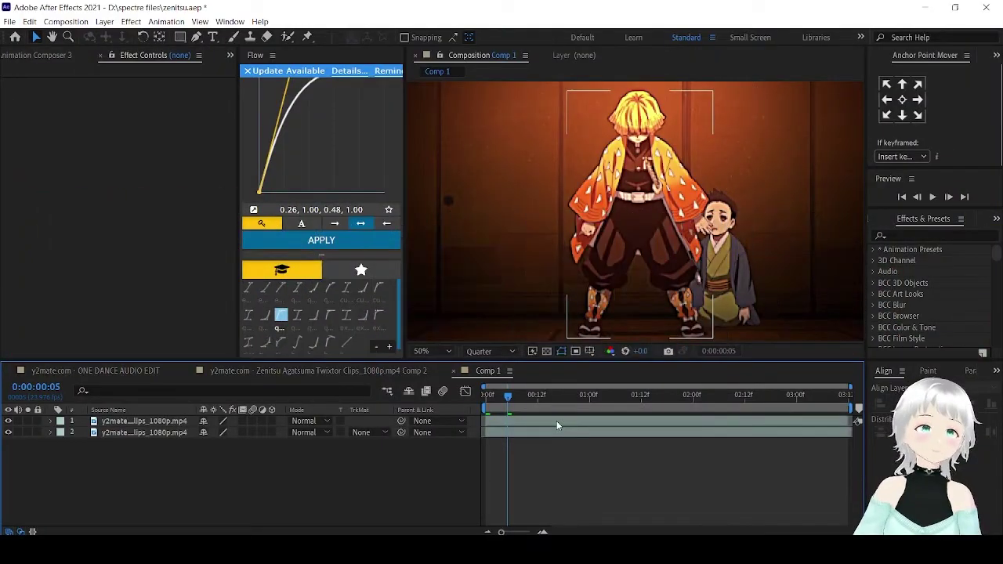
- Check the character mask with Solo, duplicate the masked layer, and select the middle copy
click(557, 420)
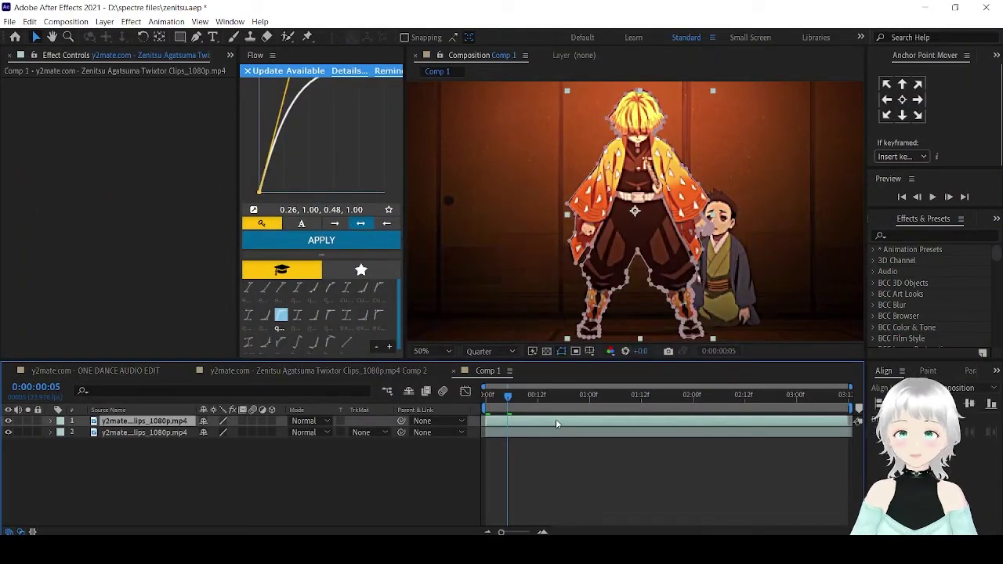
click(28, 421)
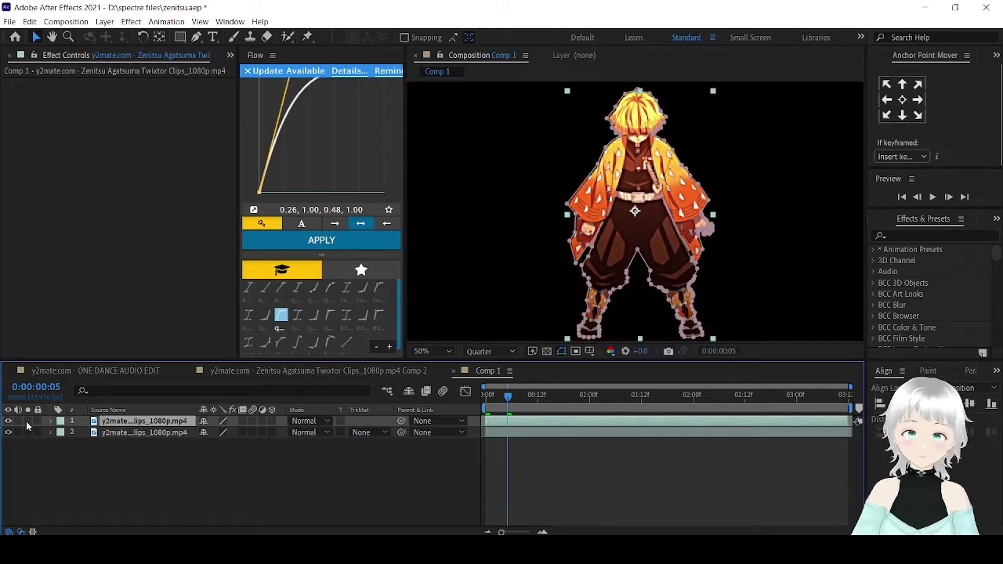
click(27, 421)
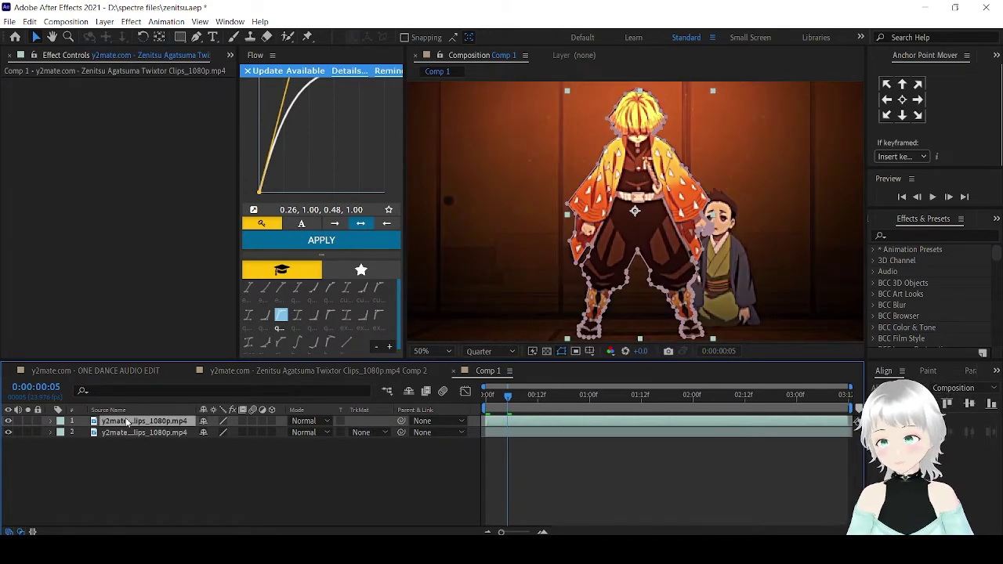
key(ctrl+d)
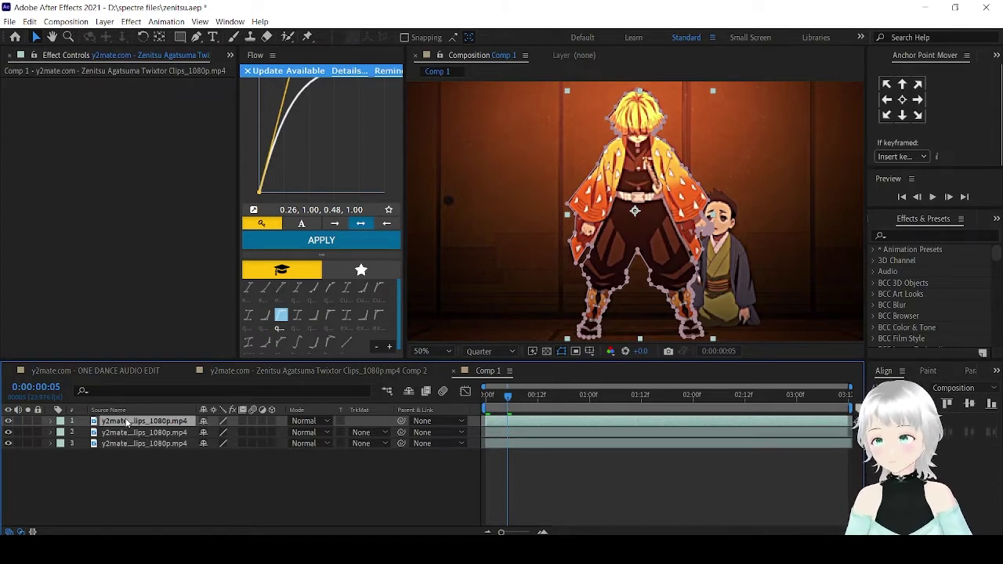
click(140, 433)
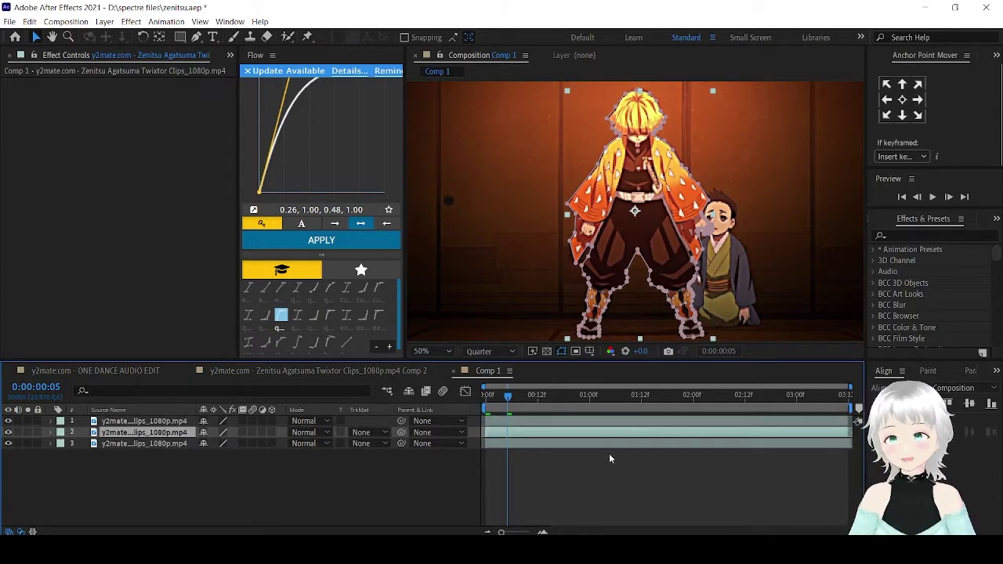
- Apply Turbulent Displace to the middle copy with Amount 47 and Size 73
click(923, 234)
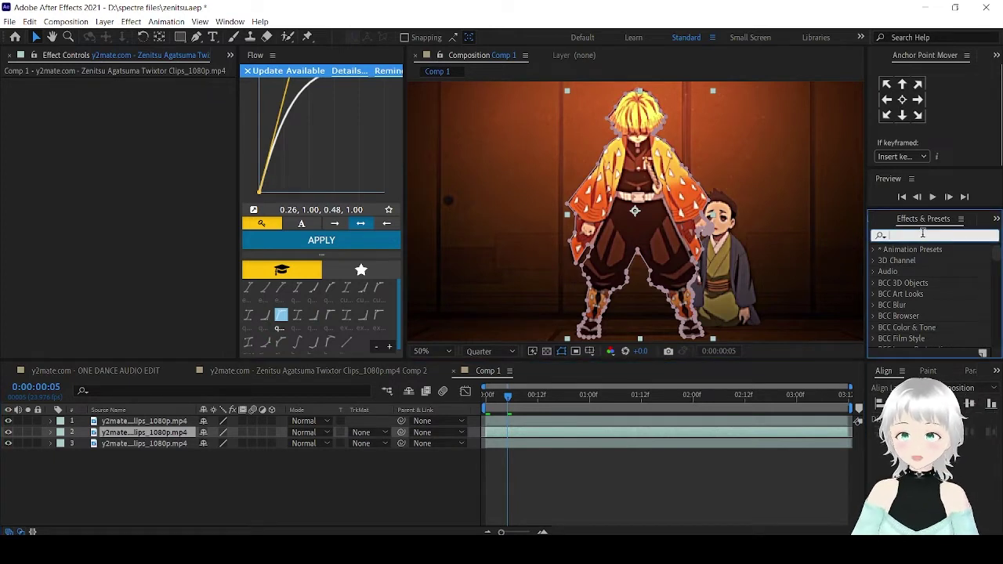
text(turbul)
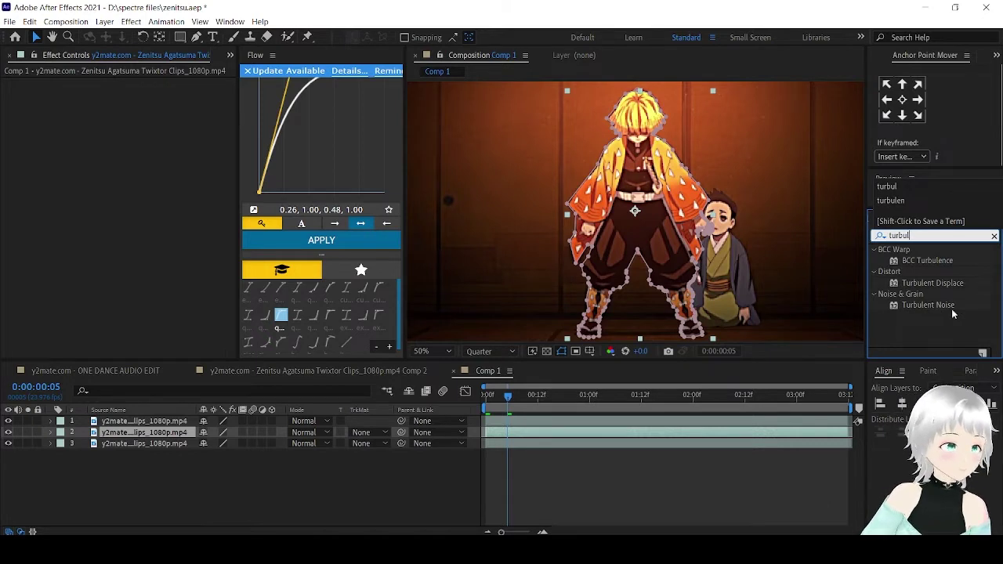
double_click(935, 281)
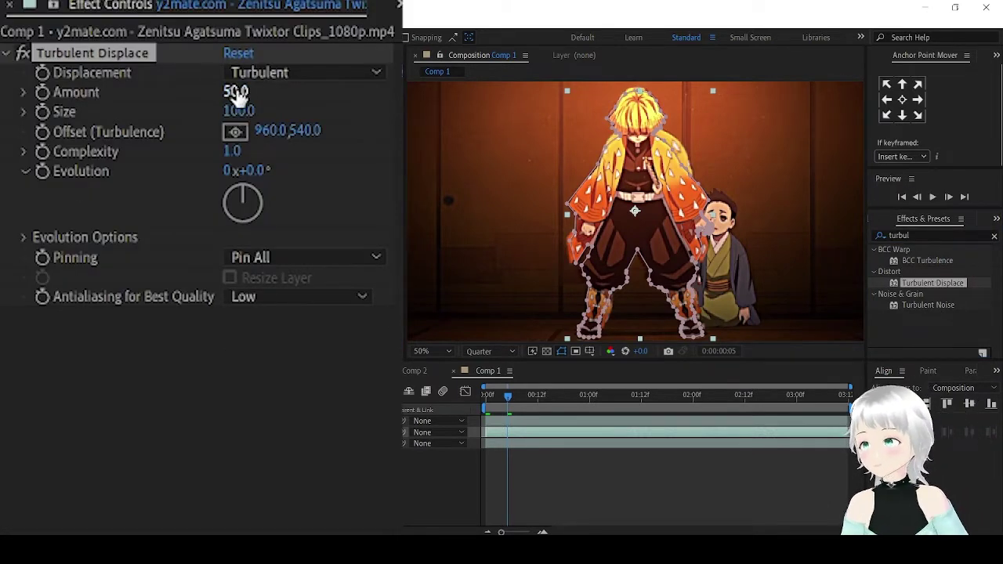
drag(231, 90, 207, 114)
click(296, 112)
click(487, 395)
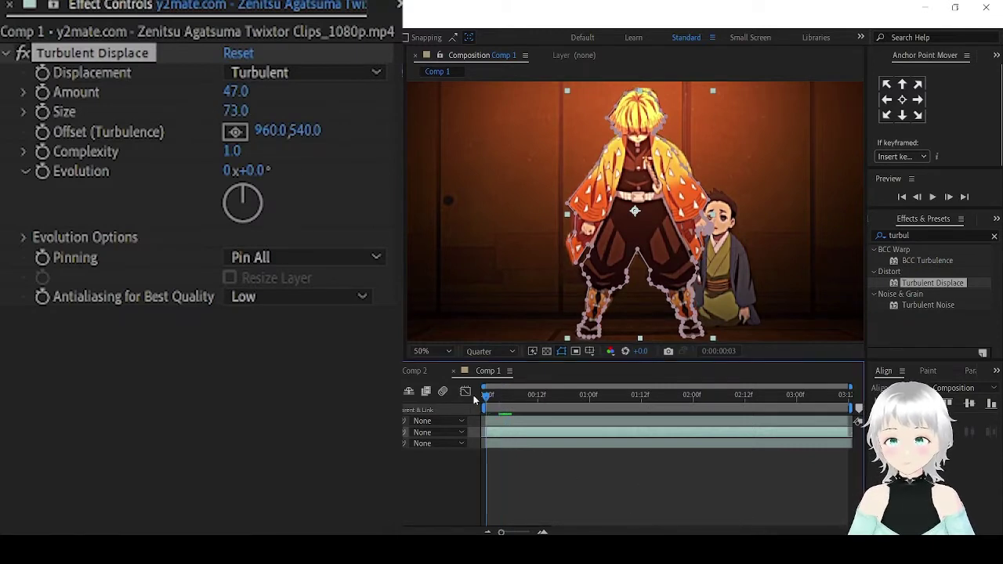
- Drive the Turbulent Displace Evolution with the expression time*200 and preview the distortion
alt+click(50, 170)
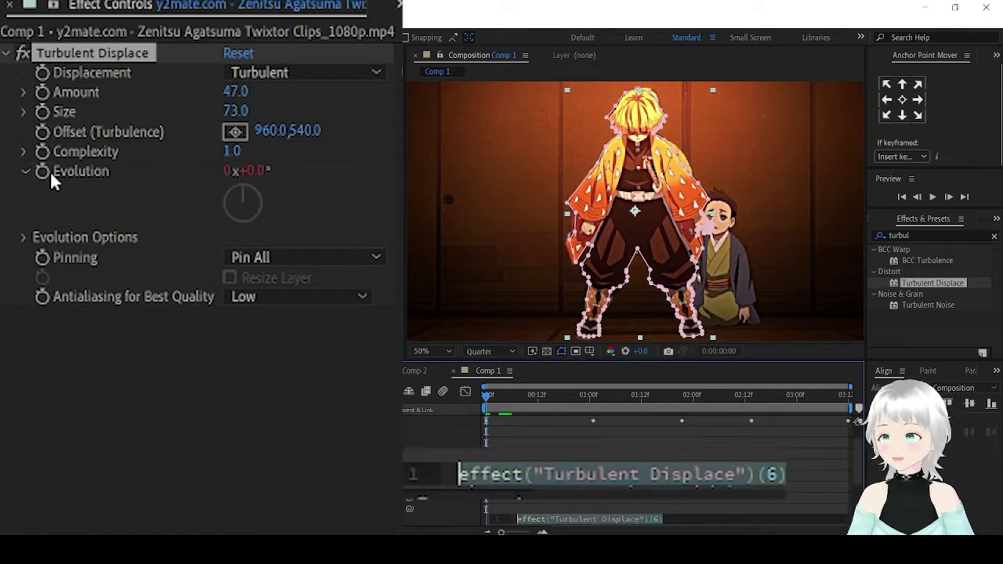
key(BackSpace)
text(time)
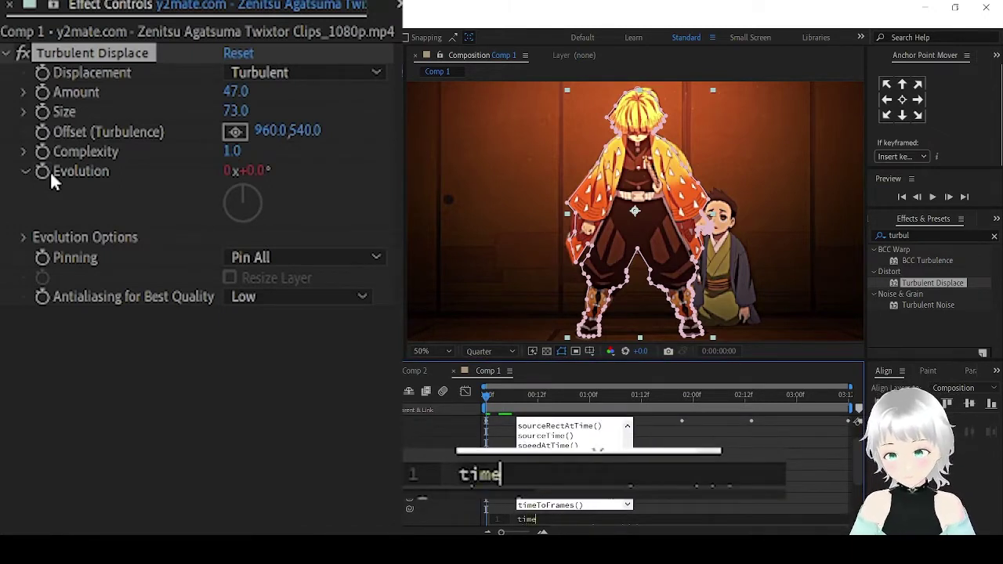
text(*200)
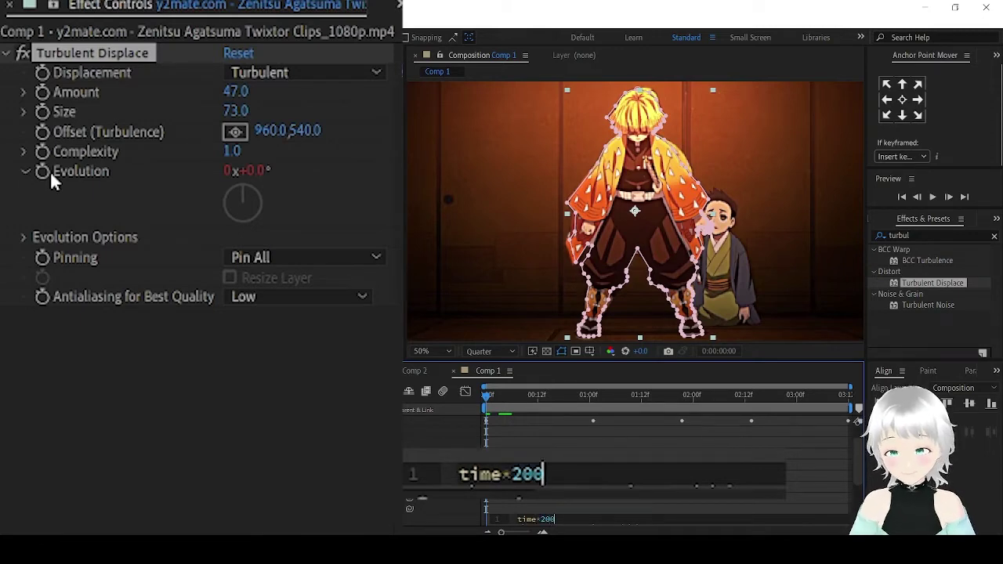
key(KP_Enter)
click(932, 196)
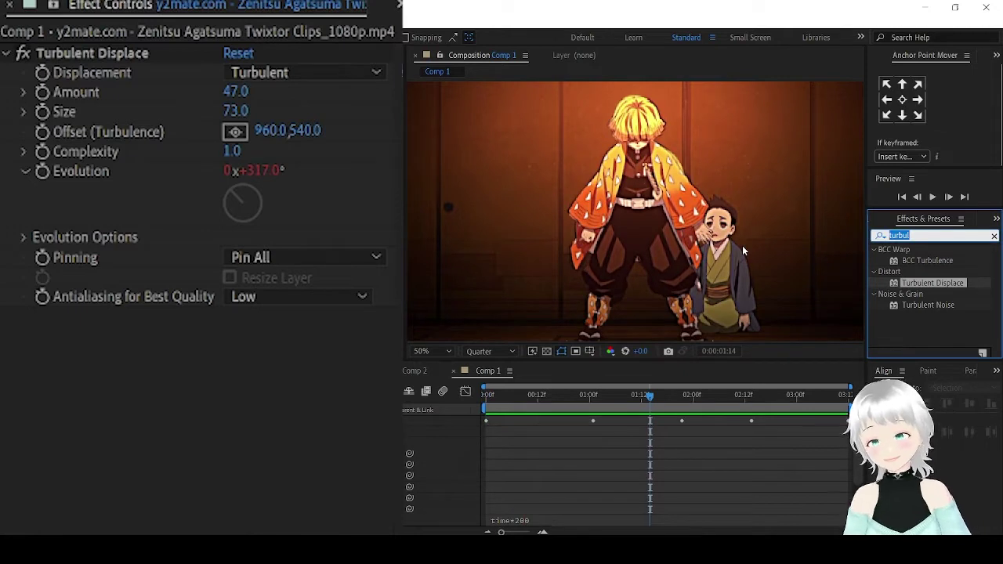
text(colora)
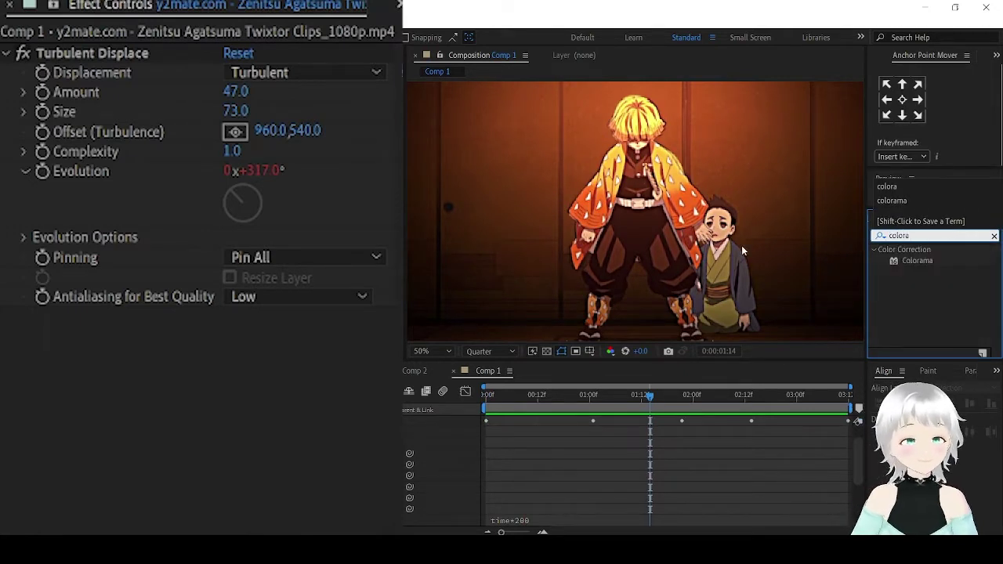
- Add Colorama to the turbulent layer and start an expression on its Input Phase Shift
click(913, 262)
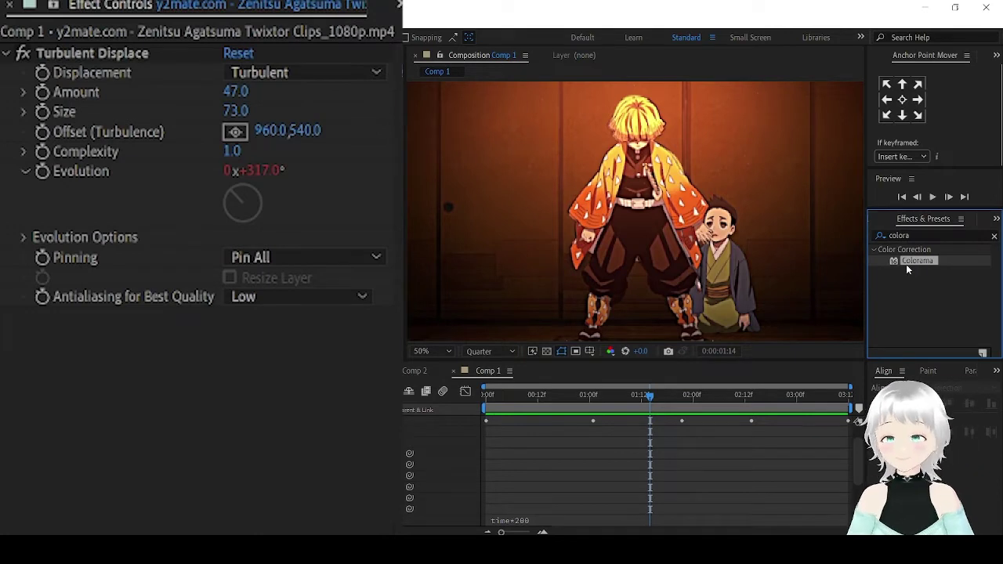
drag(916, 265, 283, 403)
scroll(569, 483, up, 1)
click(486, 407)
click(25, 336)
alt+click(62, 435)
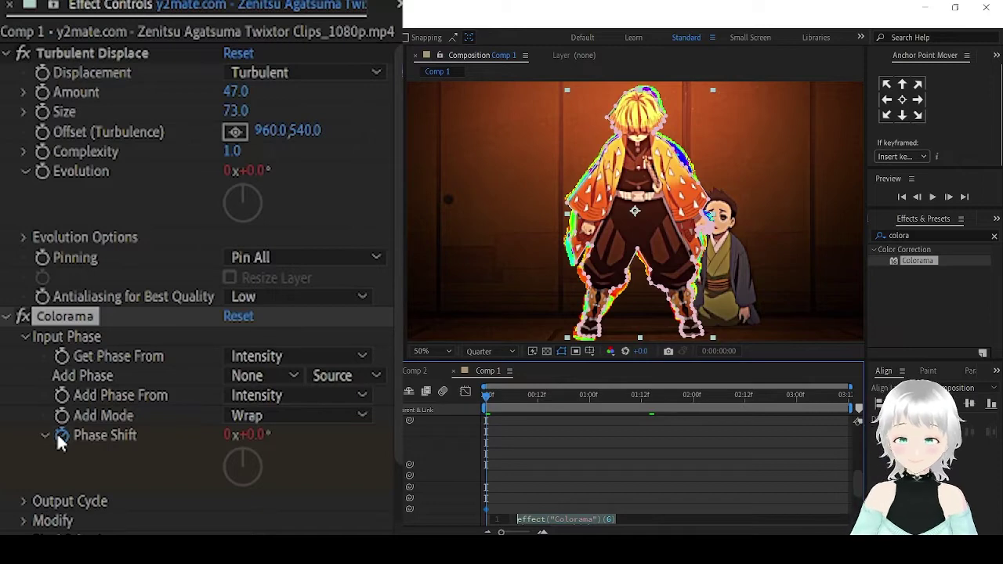
- Replace the Phase Shift expression with time*200 so the rainbow edge colors cycle
right_click(61, 441)
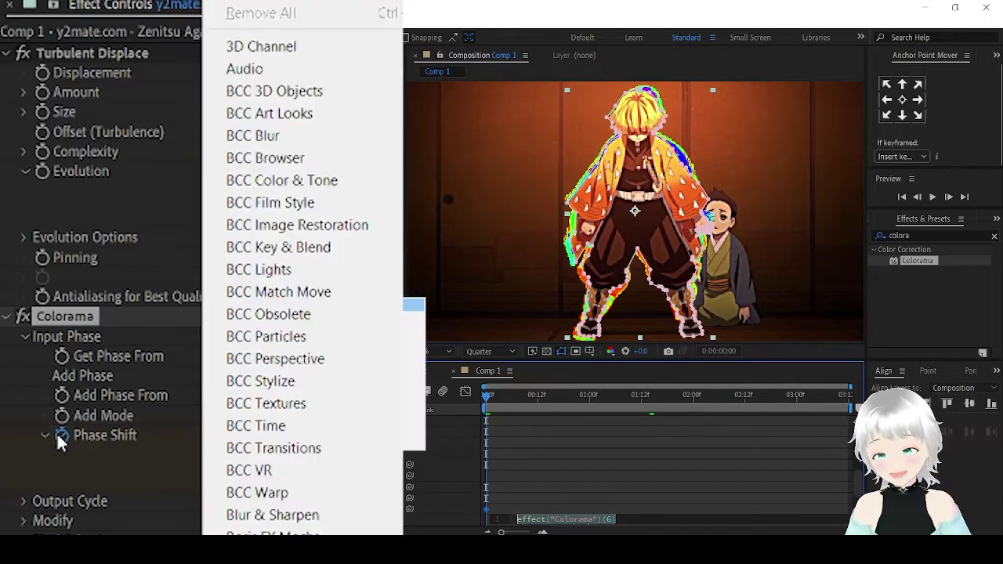
key(Escape)
click(618, 519)
drag(618, 518, 511, 518)
text(t)
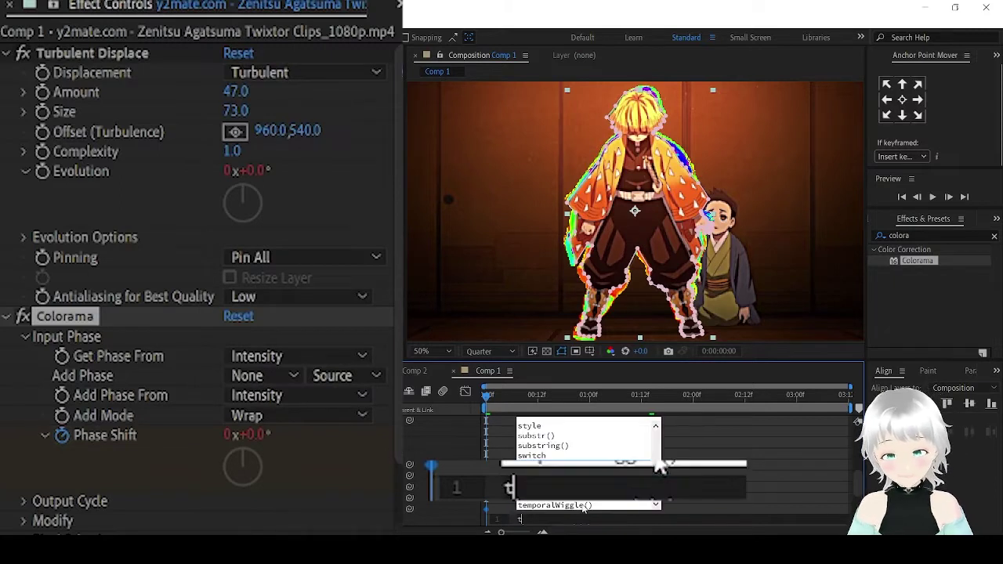
text(ime)
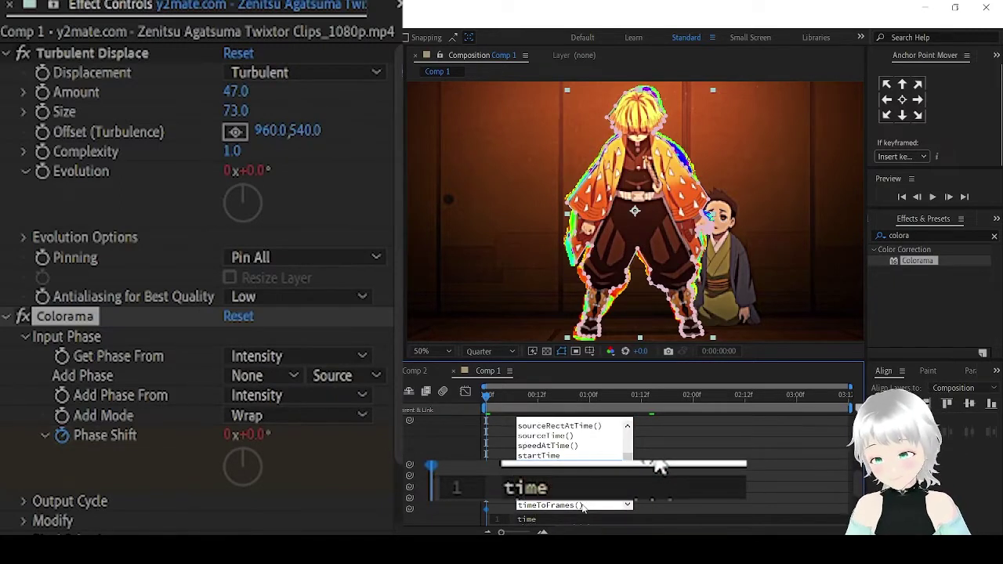
text(*200)
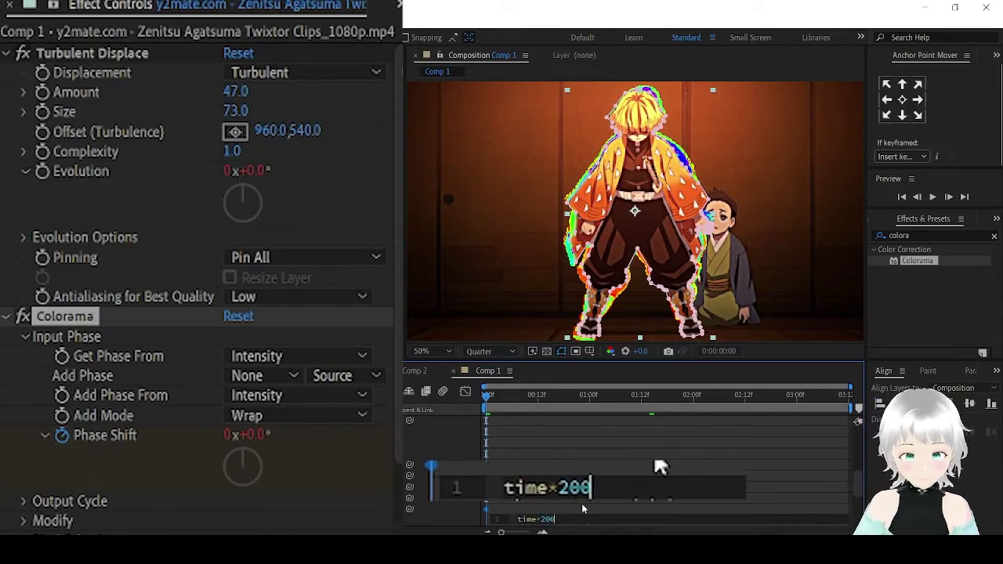
click(561, 498)
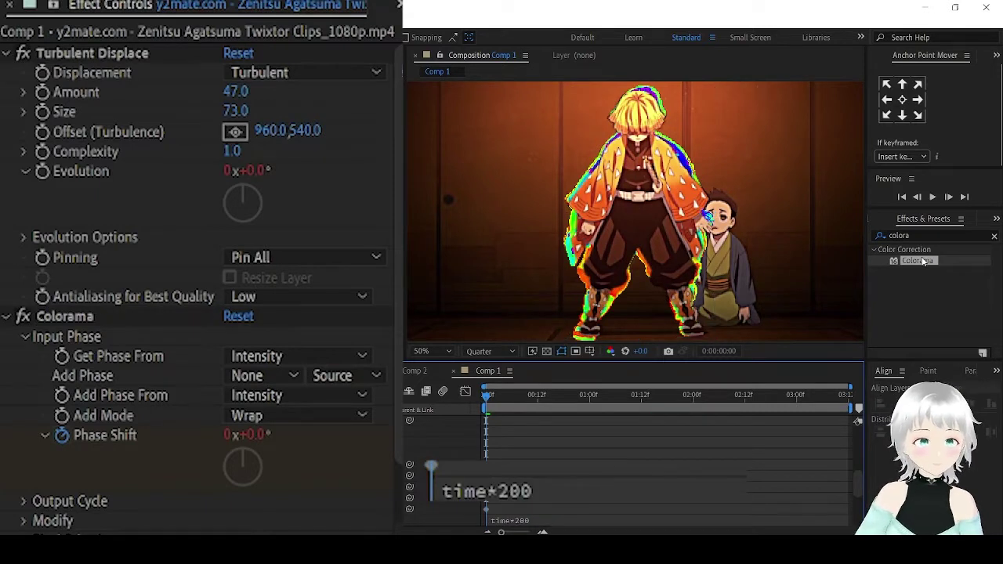
click(920, 235)
- Apply Deep Glow with Radius 284 and Exposure 1.12, inspecting it at 100% then 50% zoom
text(deep glow)
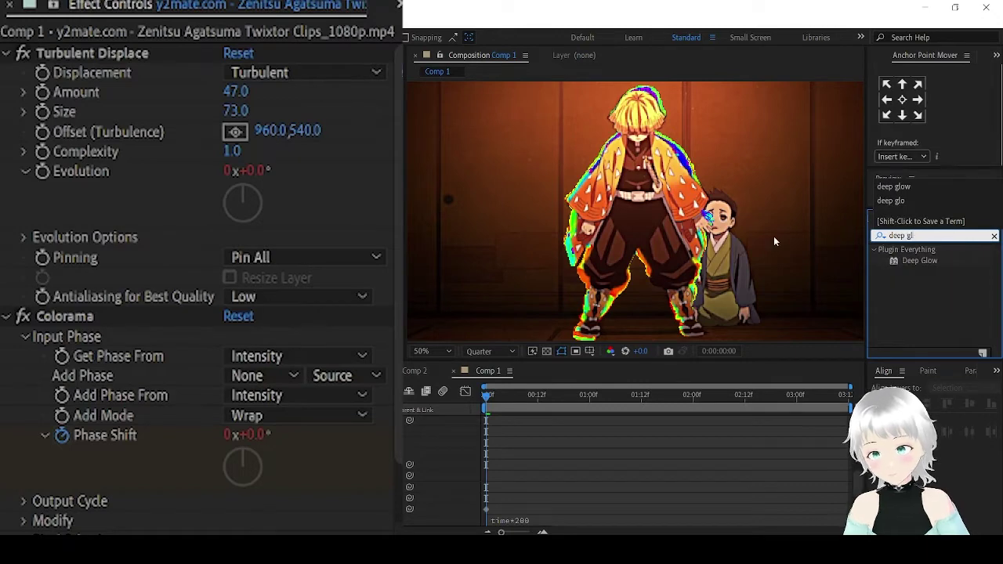
double_click(924, 259)
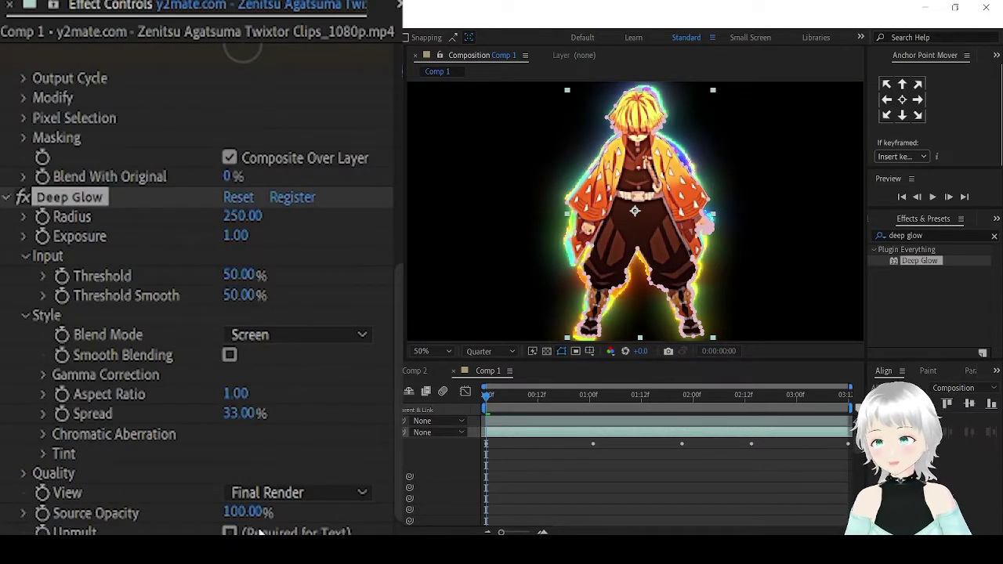
click(230, 532)
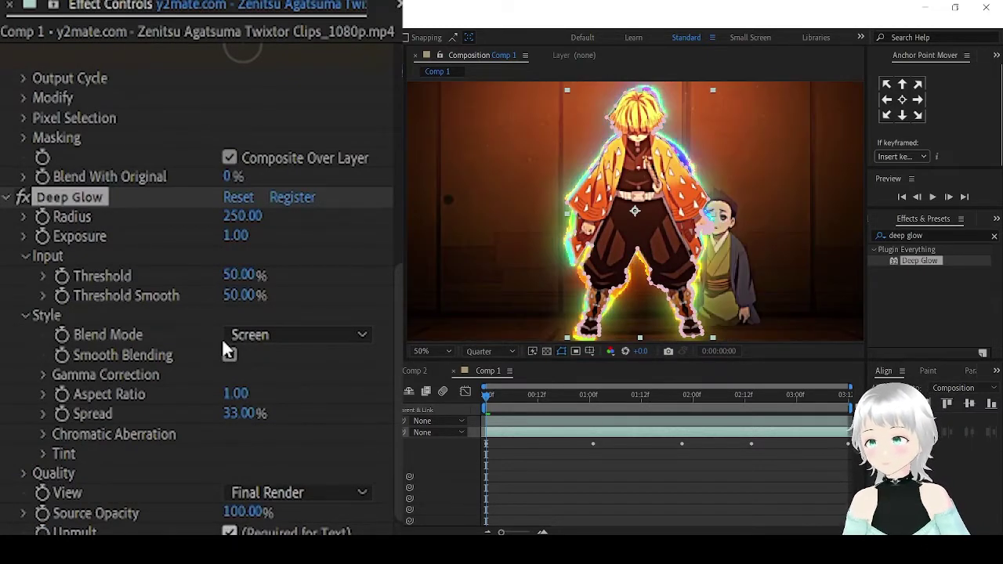
drag(242, 218, 253, 237)
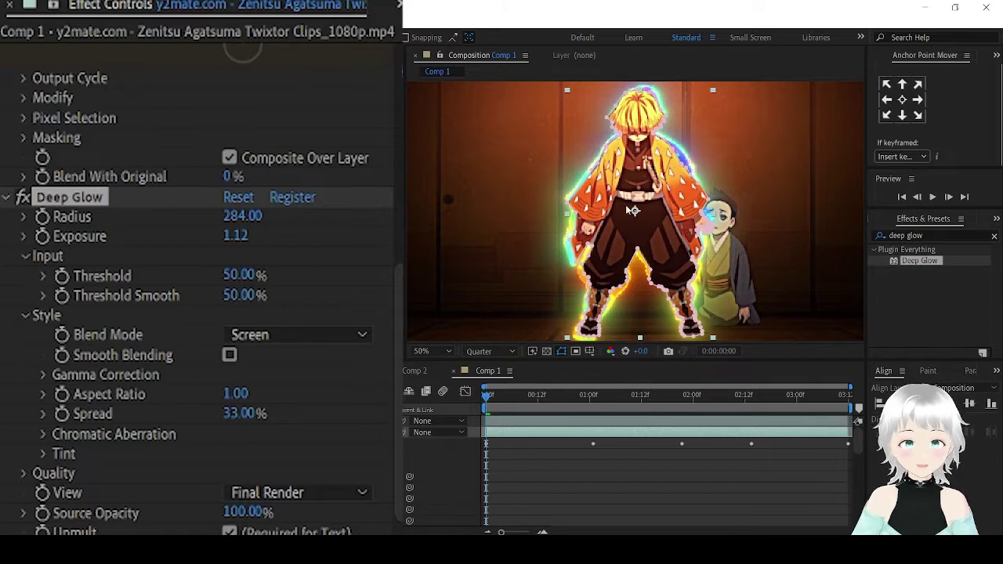
key(period)
key(period)
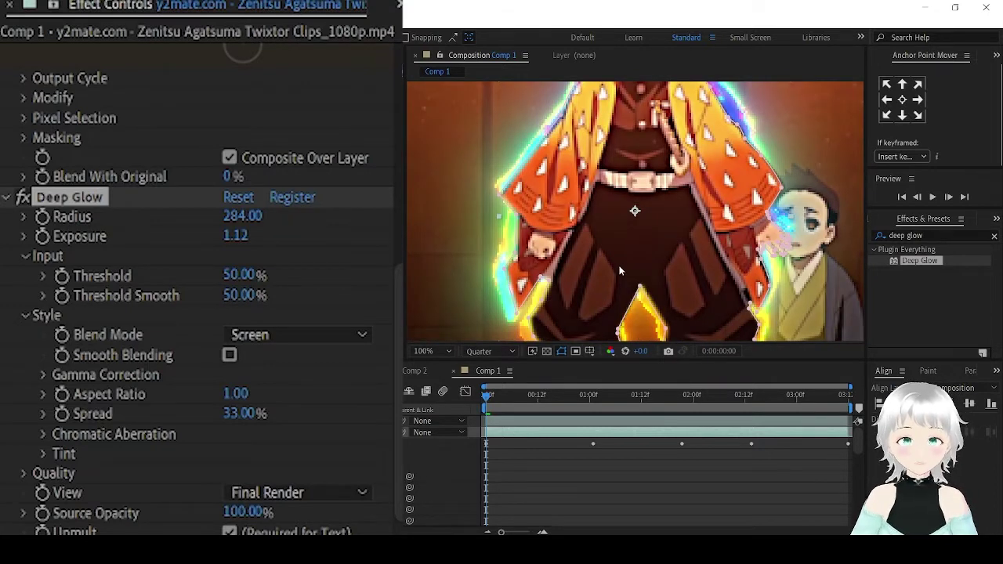
key(comma)
- Apply CC Radial Blur to the glowing character with its type set to Fading Zoom
click(940, 233)
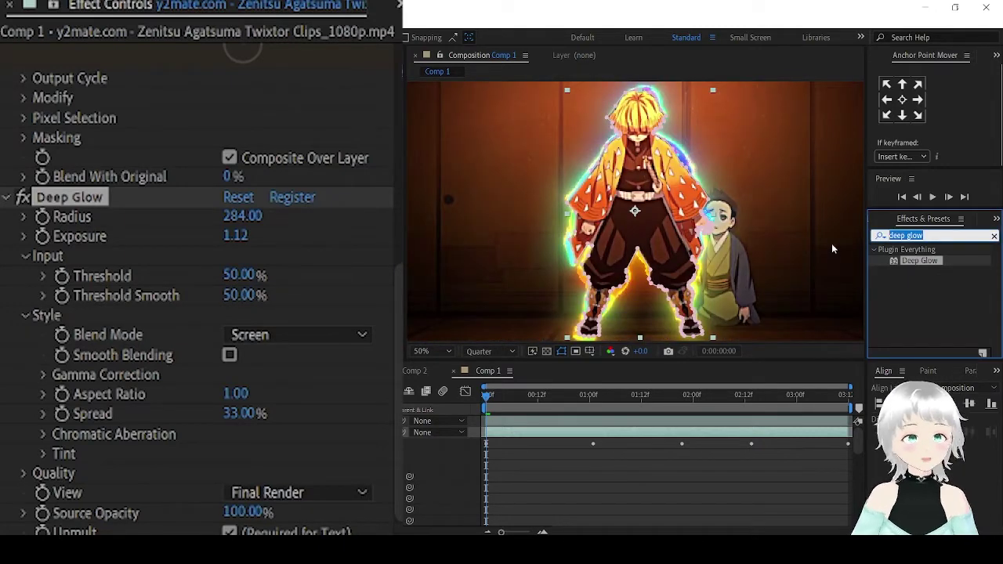
text(cc rad)
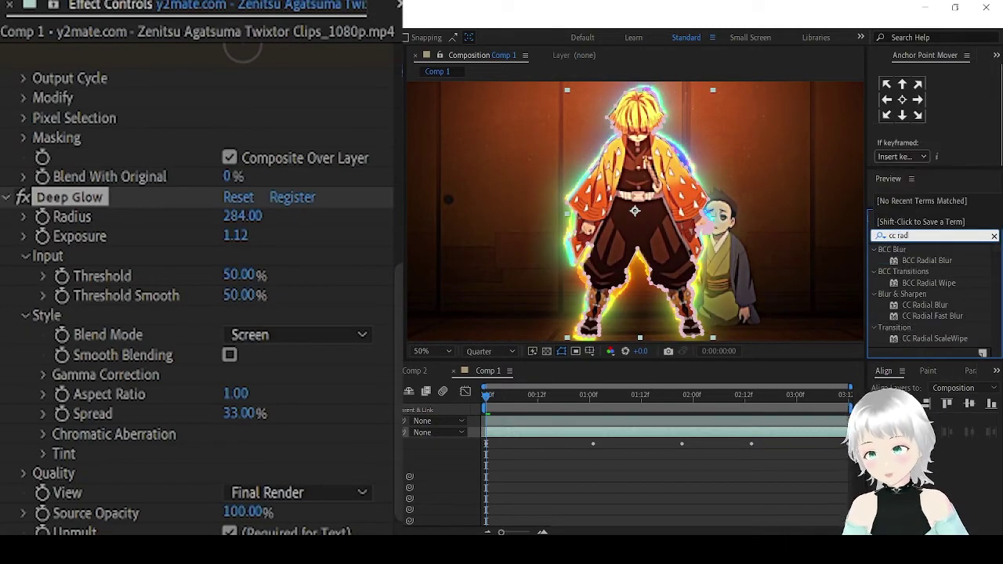
double_click(924, 305)
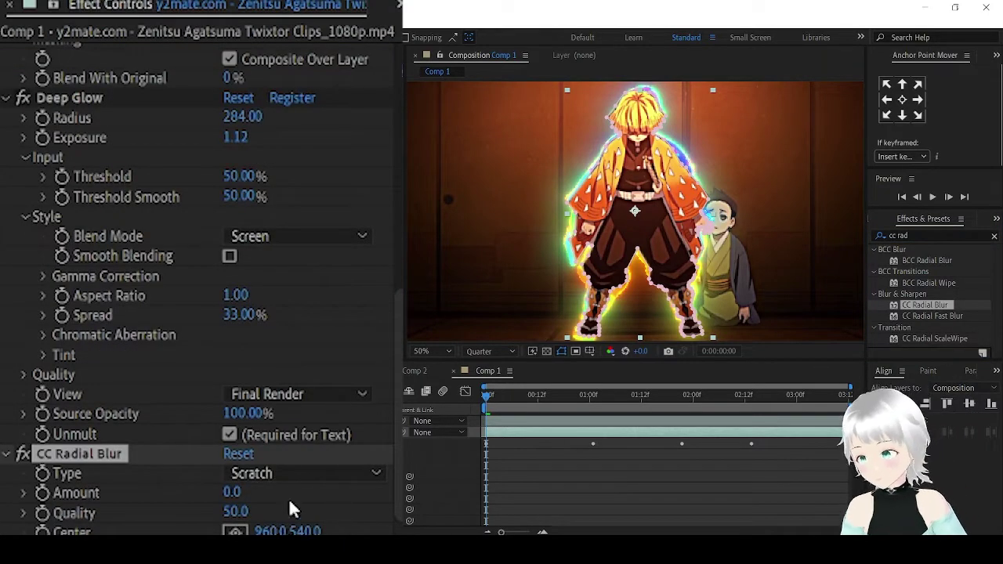
click(274, 474)
click(284, 516)
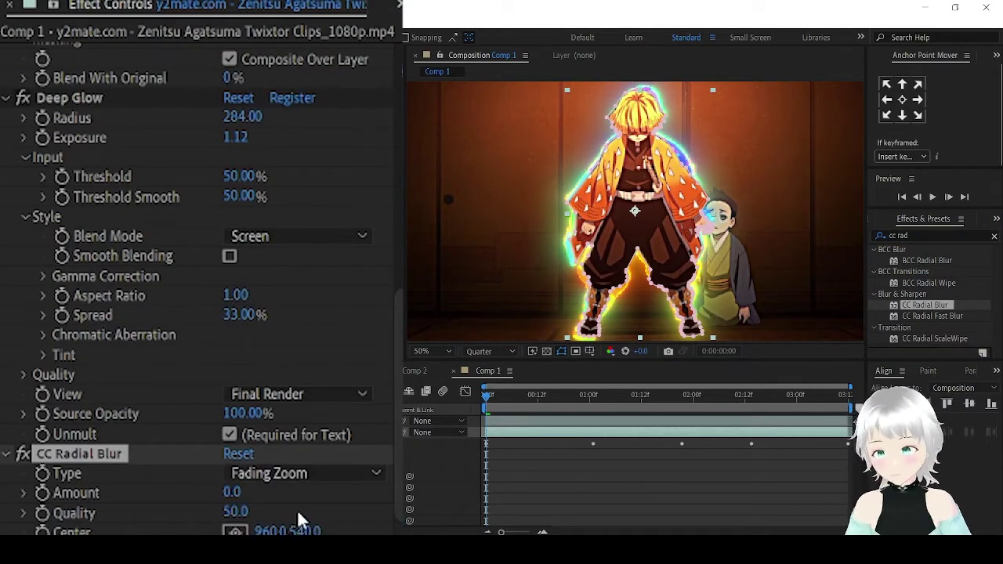
- Raise the radial blur Amount through 5 and 10 to 30, then preview the blurred glow
click(232, 494)
text(5)
key(Return)
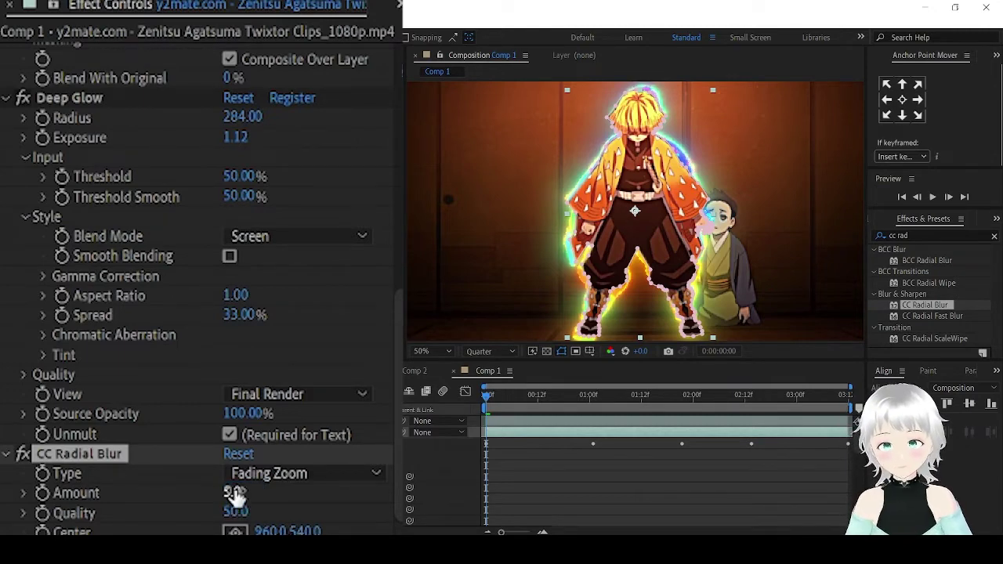
click(229, 495)
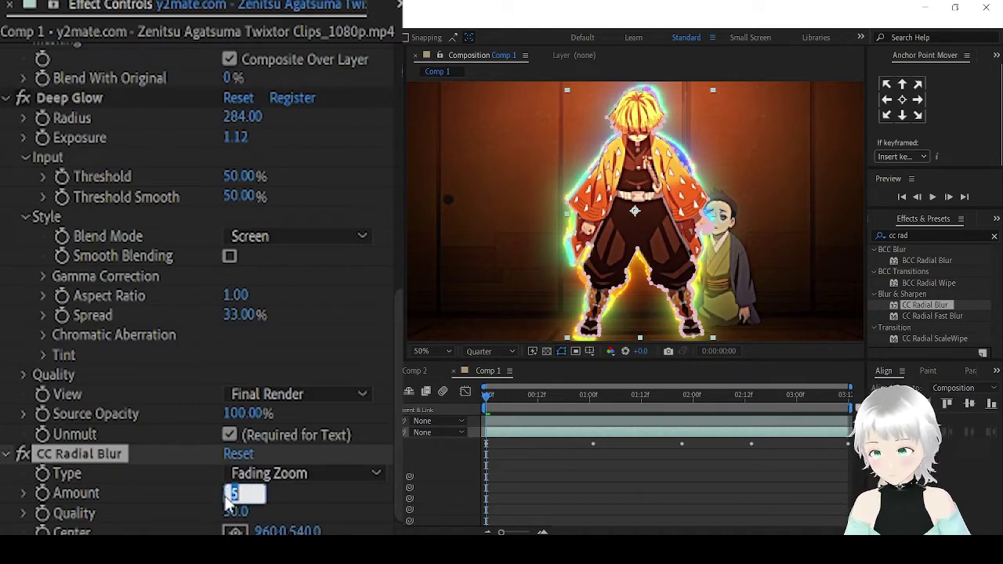
text(10)
key(Return)
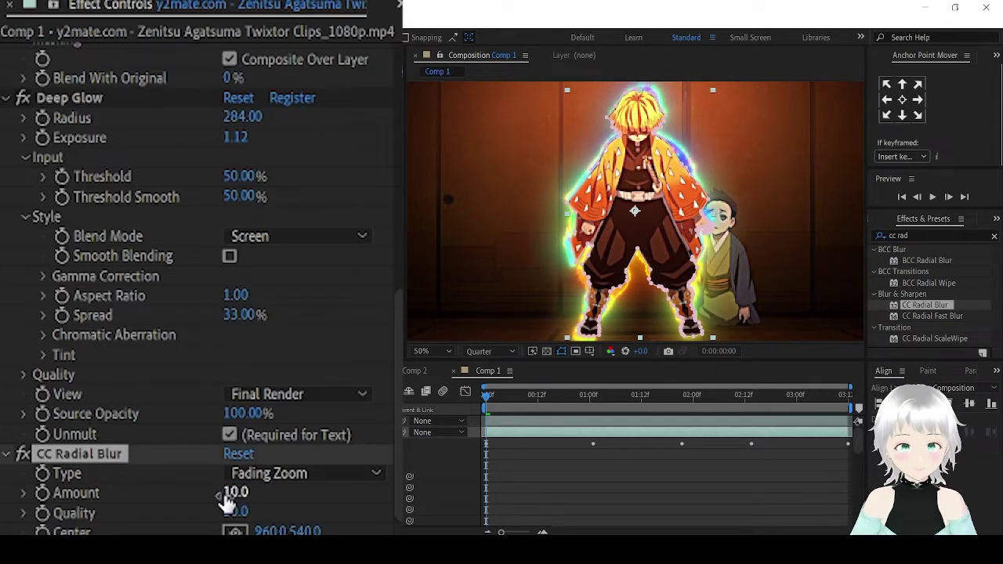
click(235, 493)
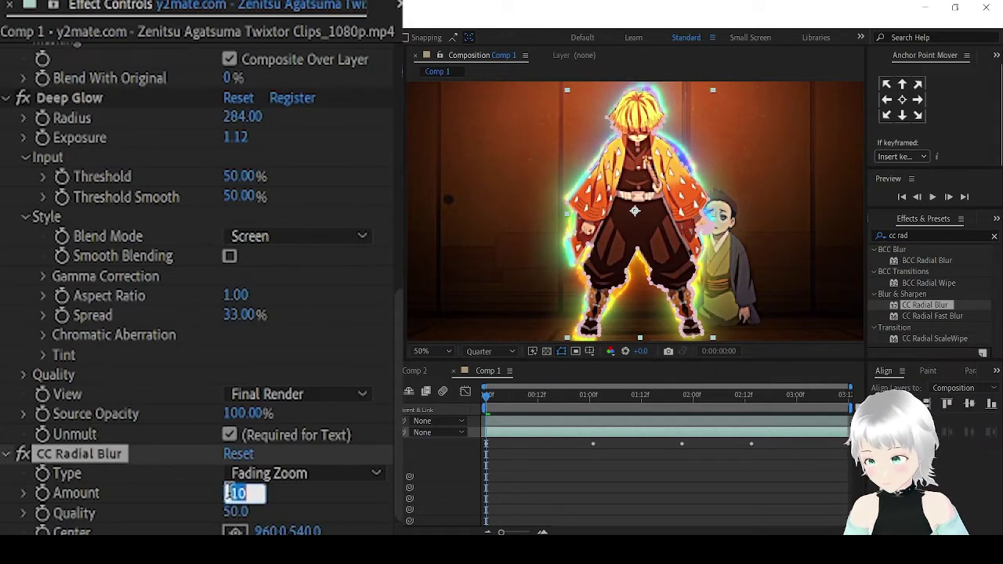
text(30)
key(Return)
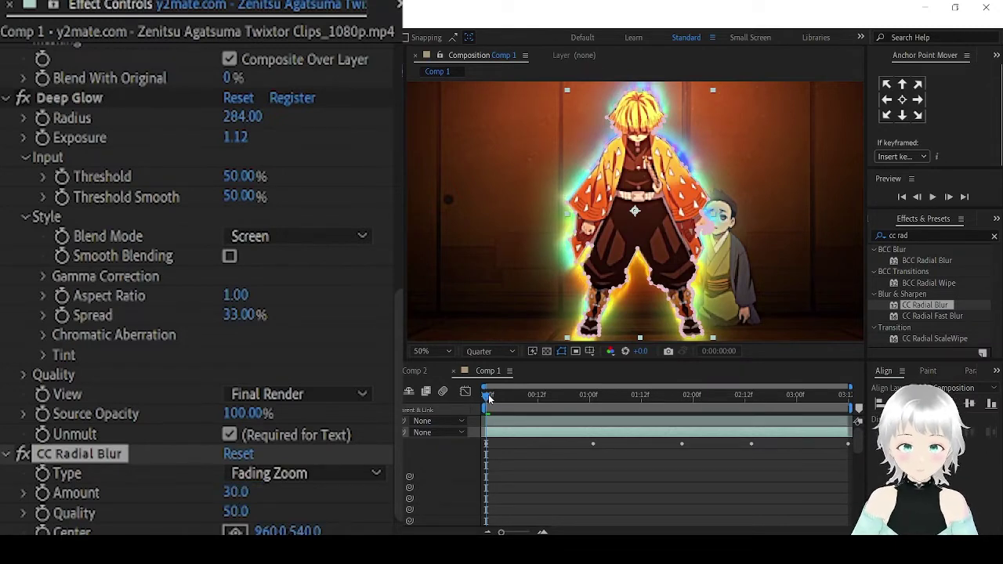
drag(488, 398, 428, 401)
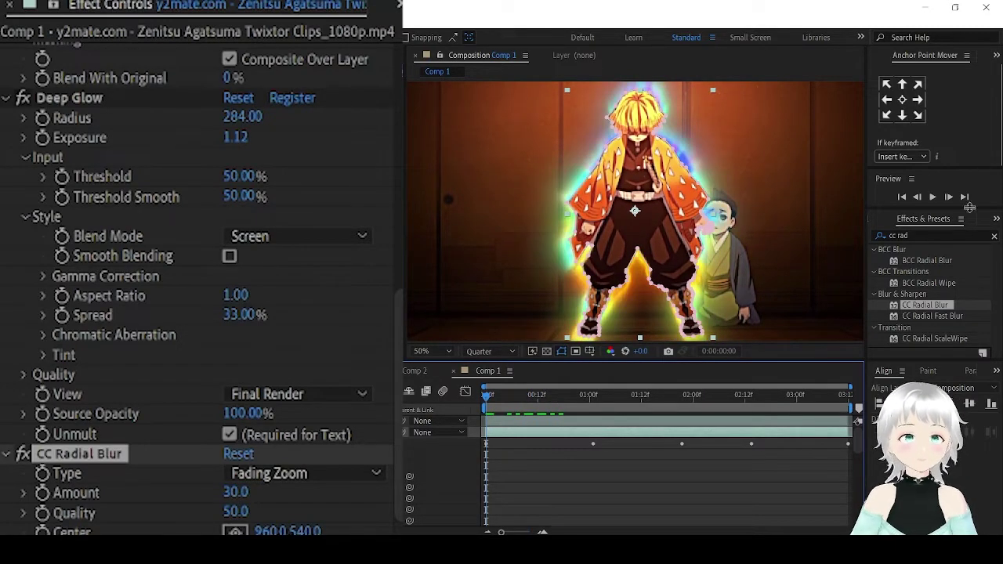
click(933, 196)
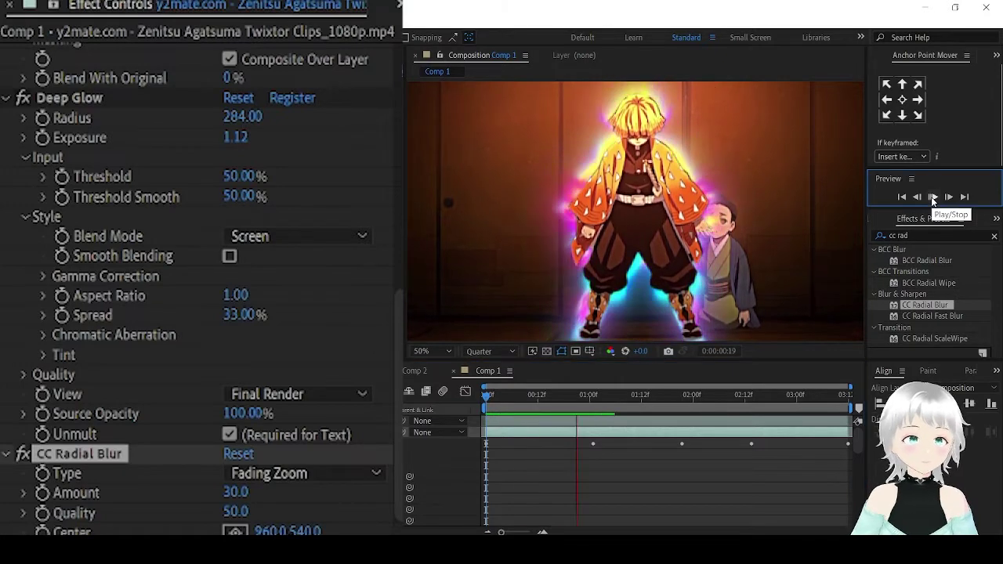
click(615, 304)
- Collapse the effect settings and switch off the Colorama rainbow effect
scroll(7, 55, up, 10)
click(5, 53)
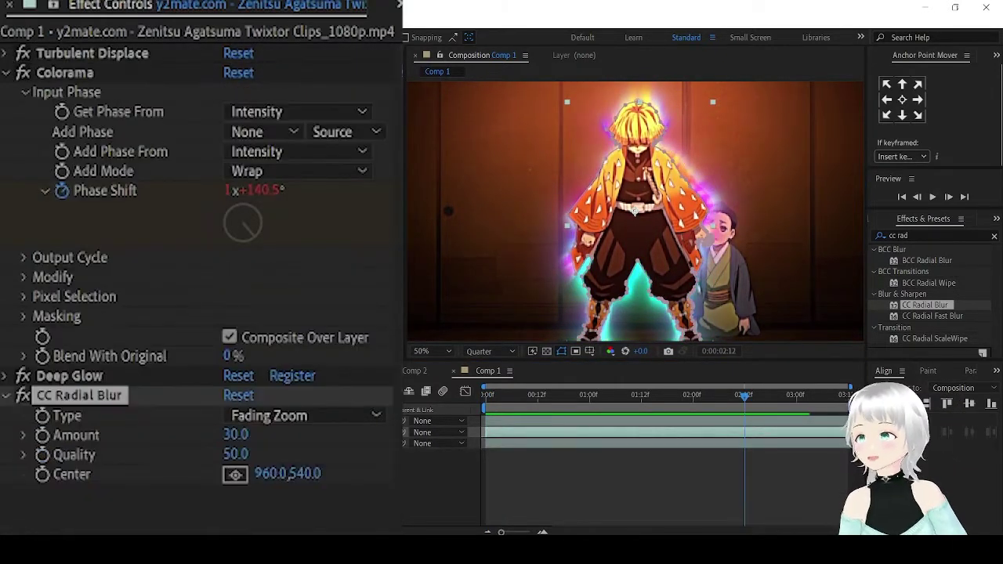
click(6, 72)
click(102, 71)
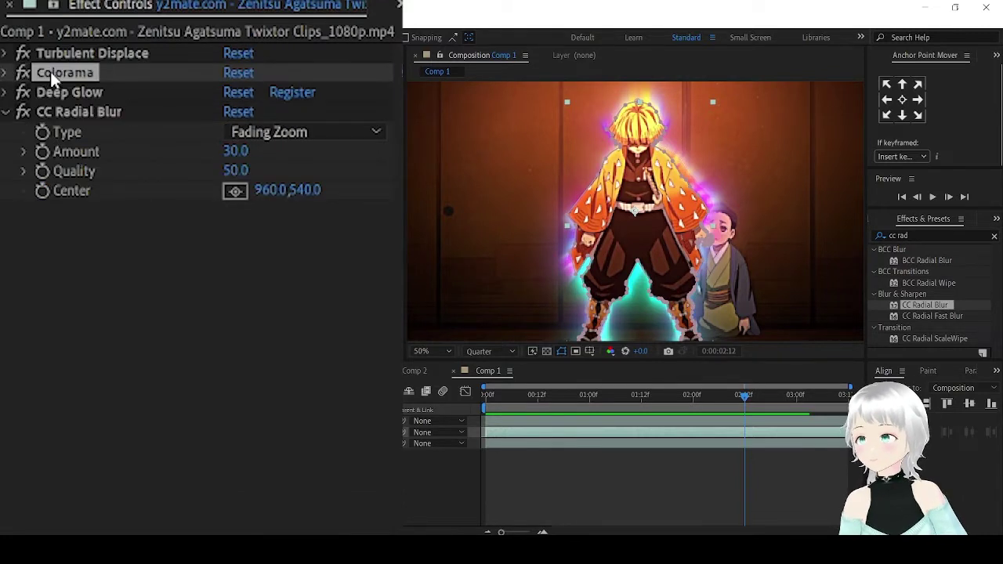
click(22, 72)
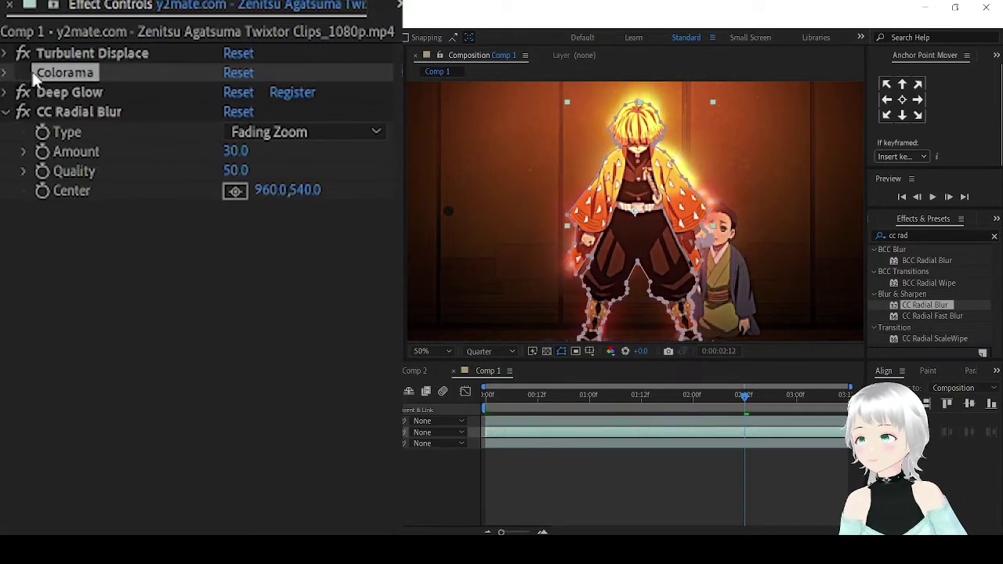
- Add a Tint above Deep Glow mapping white to a sampled yellow, then preview the yellow aura
click(873, 235)
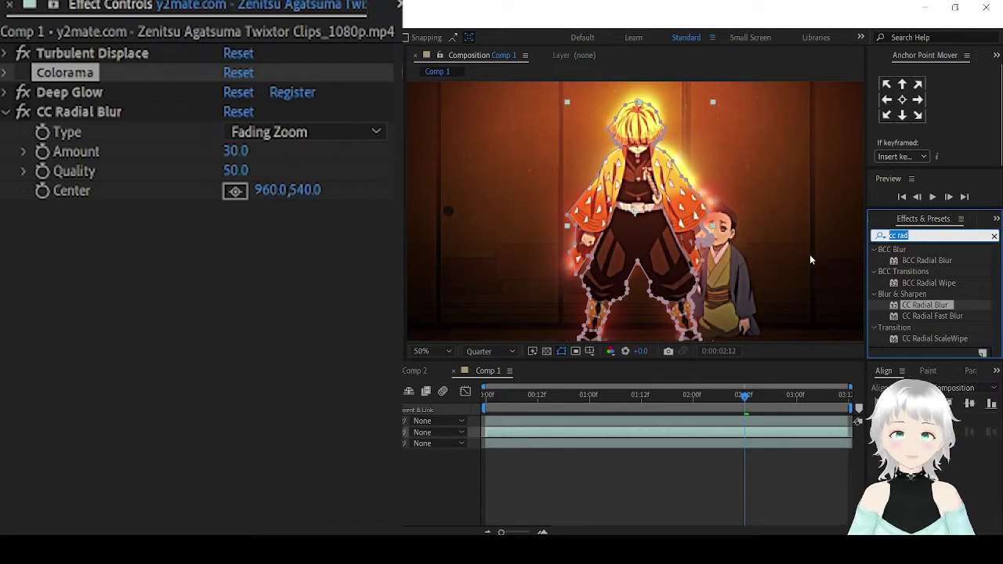
text(tint)
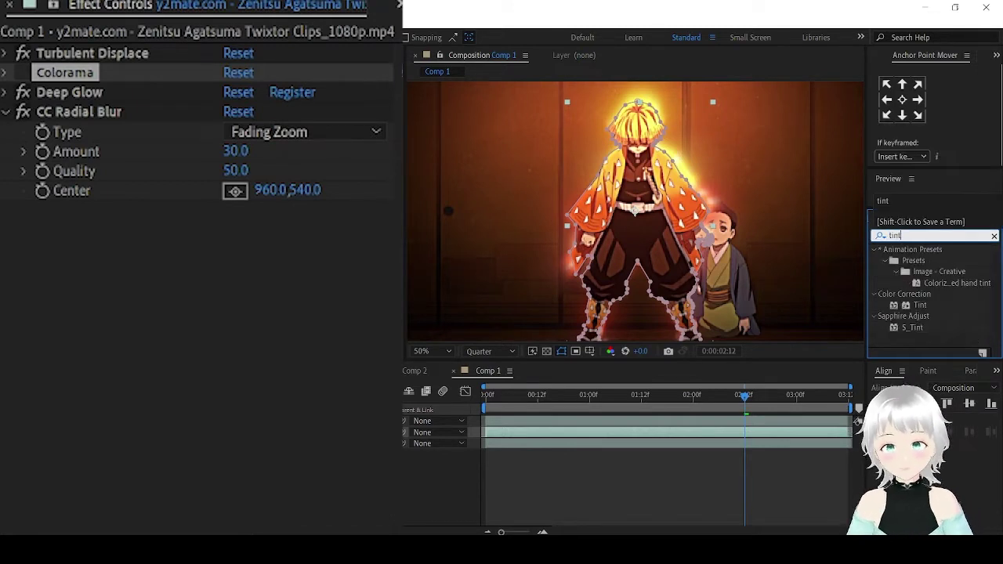
double_click(916, 305)
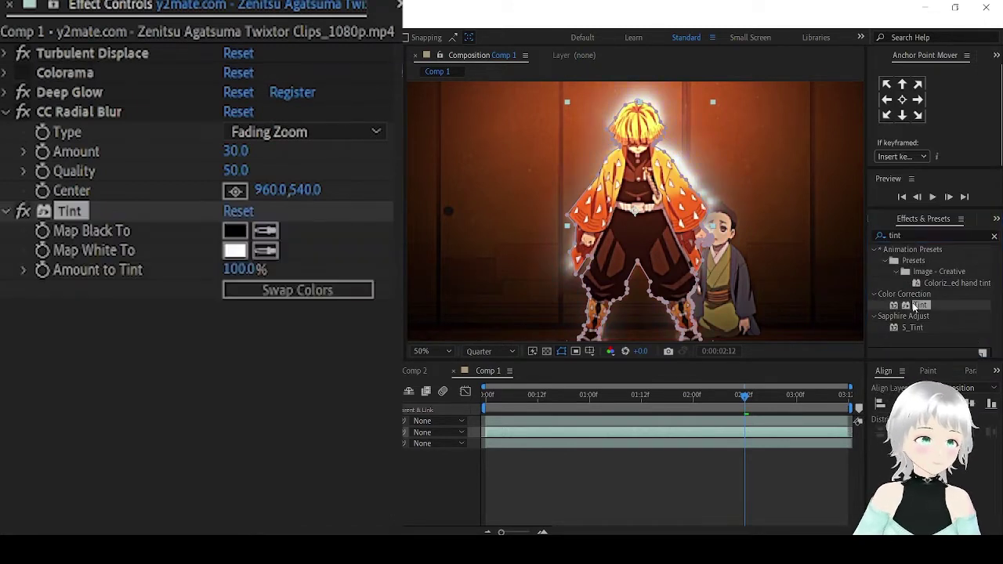
drag(71, 208, 103, 112)
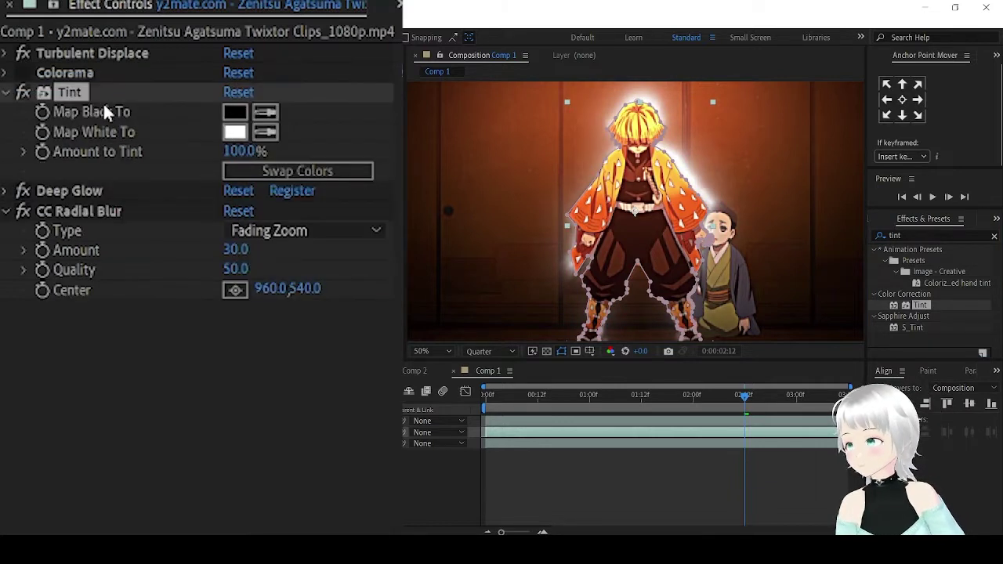
click(265, 132)
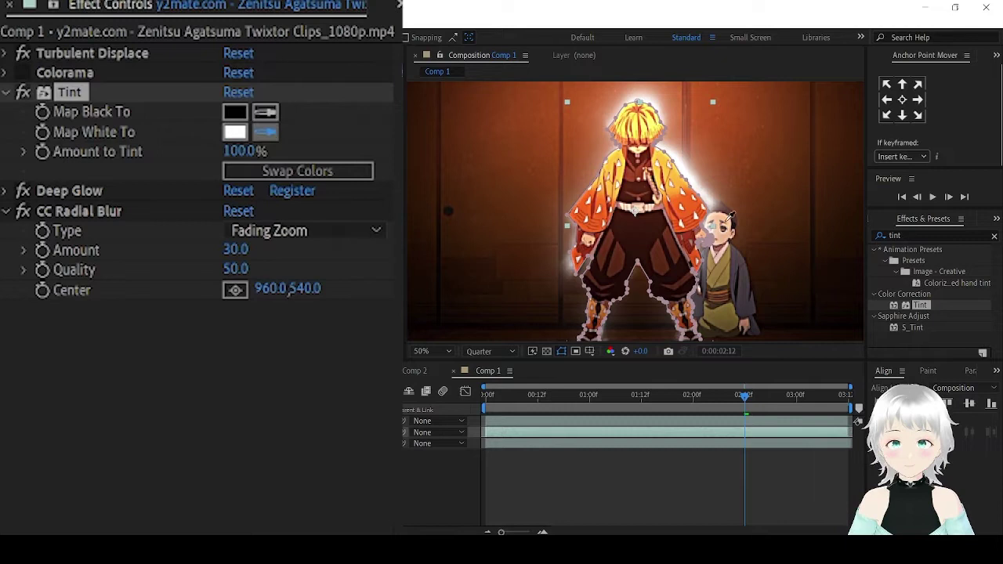
click(659, 178)
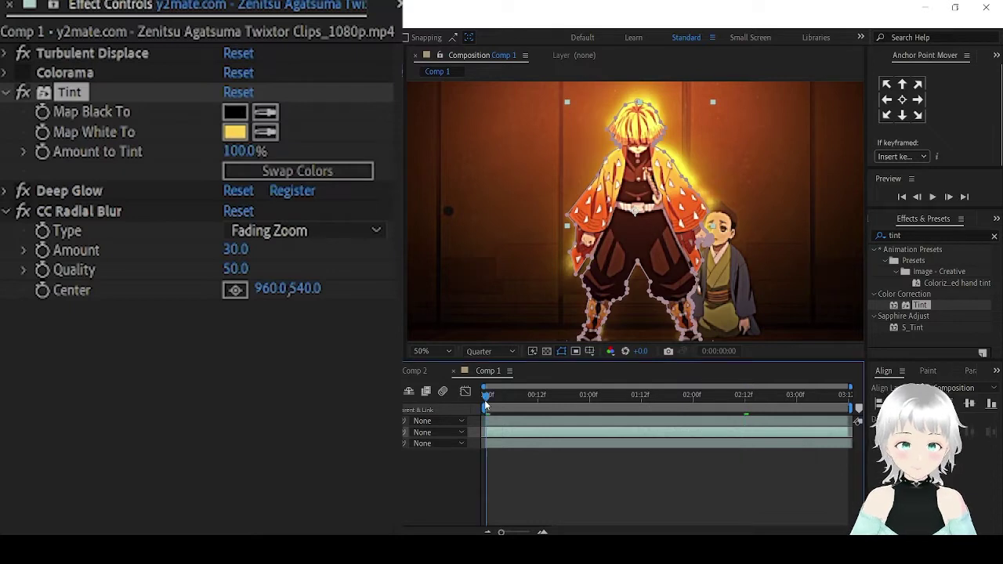
click(485, 400)
click(932, 196)
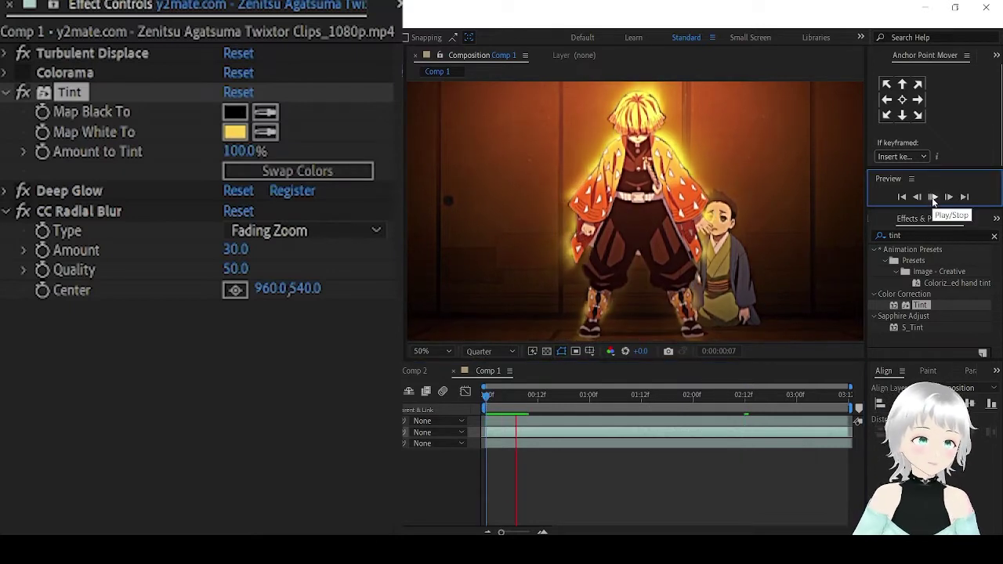
- Keyframe the turbulence Offset so its Y value climbs from 540 to far higher by the last frame, then preview
click(702, 107)
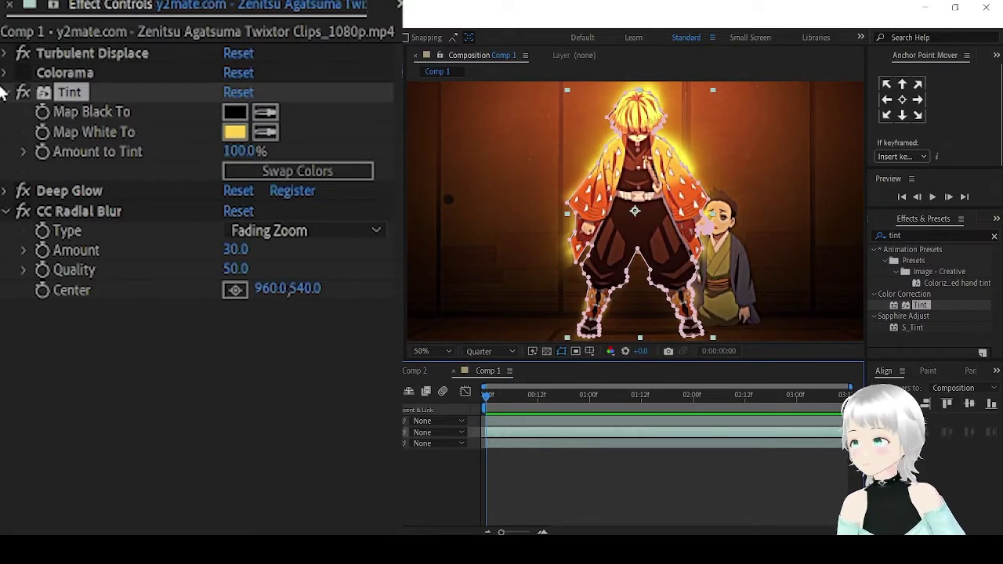
click(5, 53)
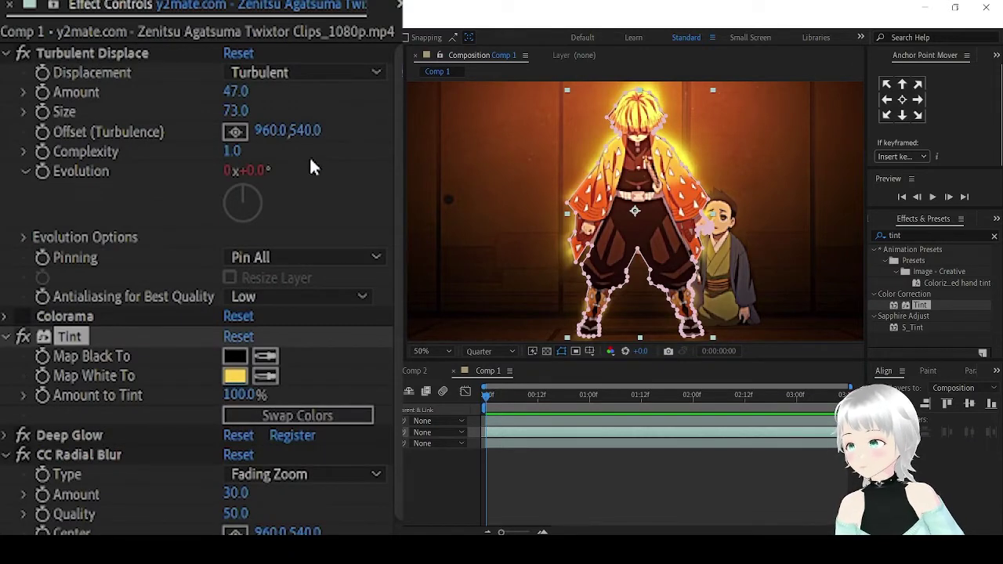
click(43, 130)
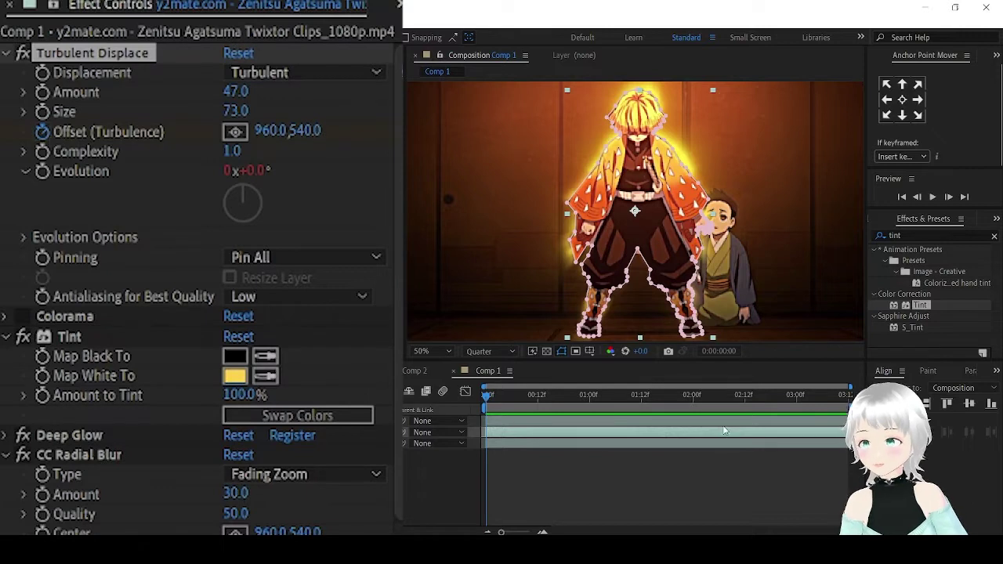
click(847, 403)
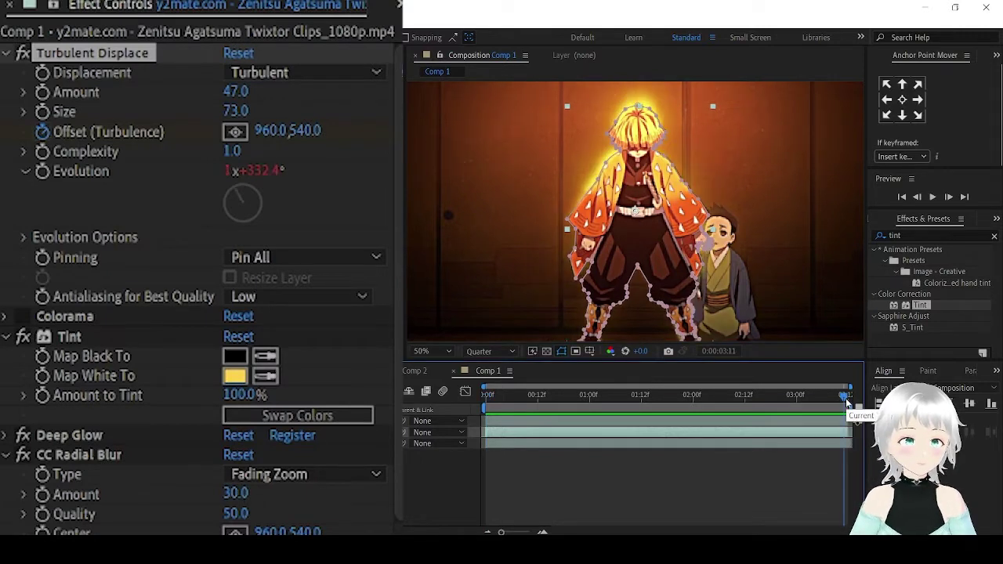
drag(314, 135, 548, 135)
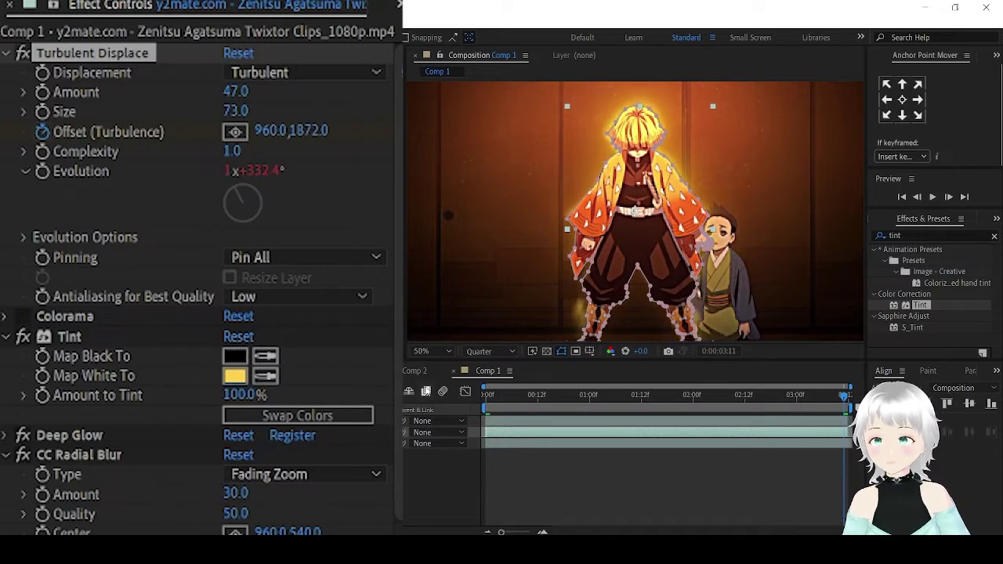
click(491, 402)
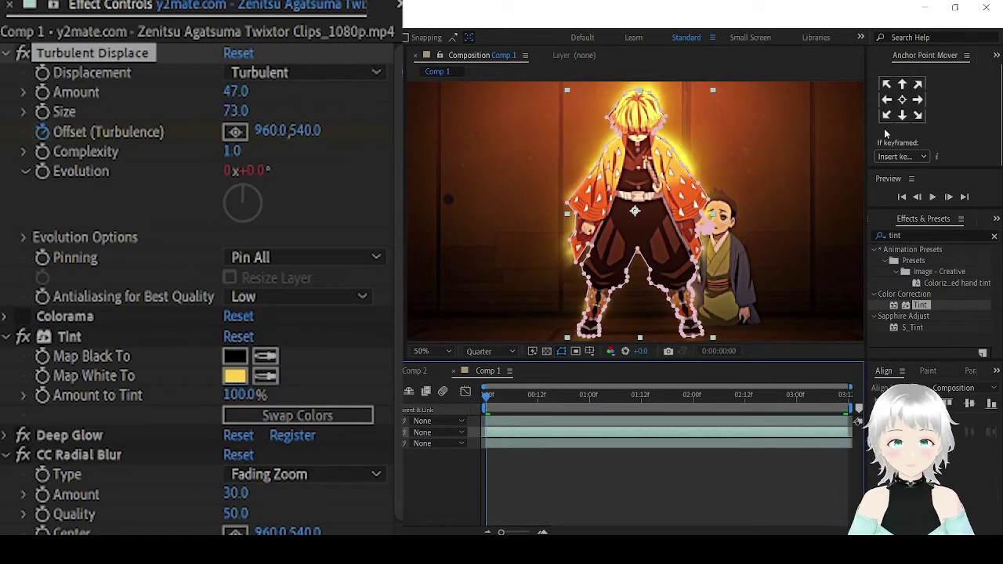
click(931, 197)
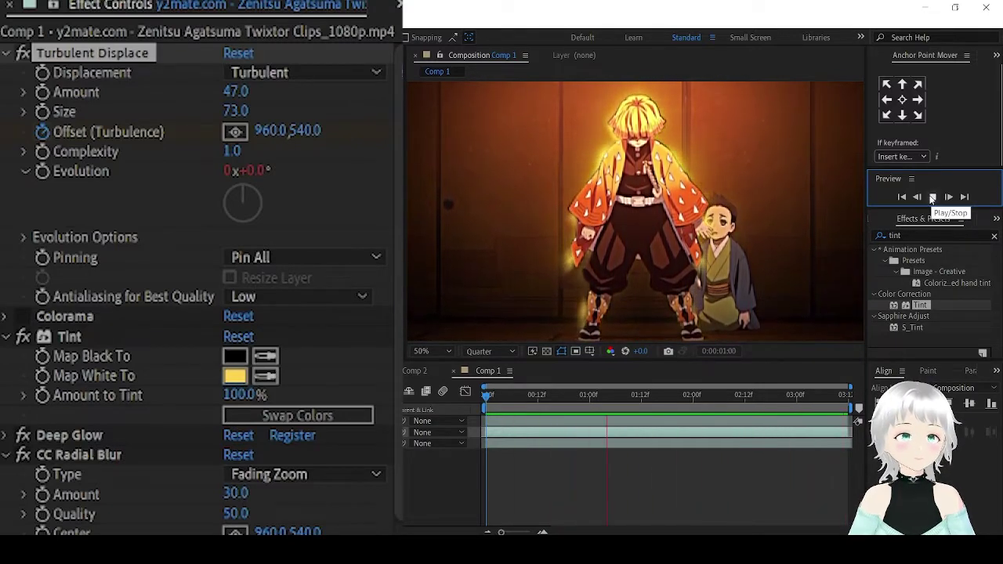
click(931, 197)
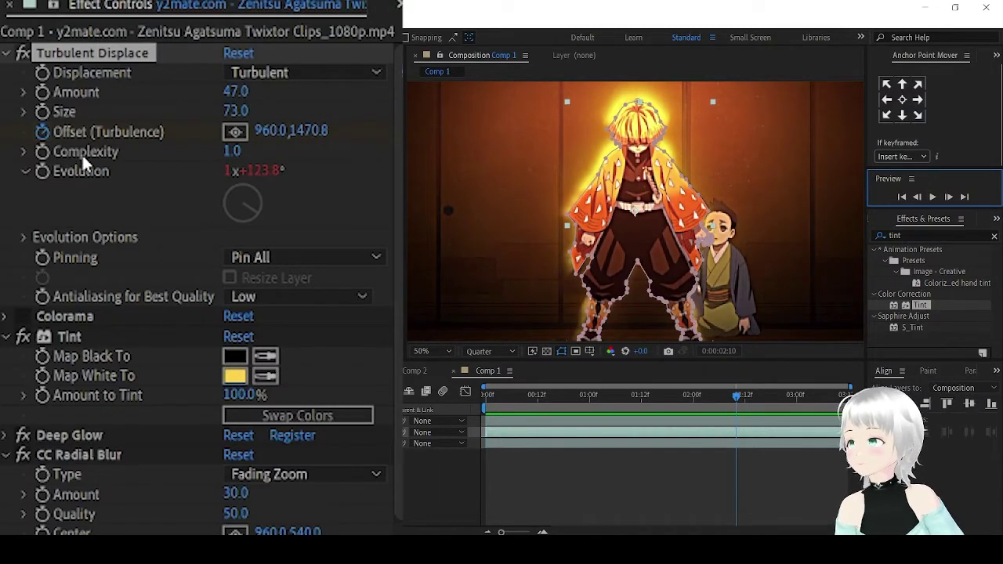
- Increase Turbulent Displace Complexity from 1.0 to 6.4 and preview the fiery aura from frame 0
key(ctrl+z)
key(ctrl+z)
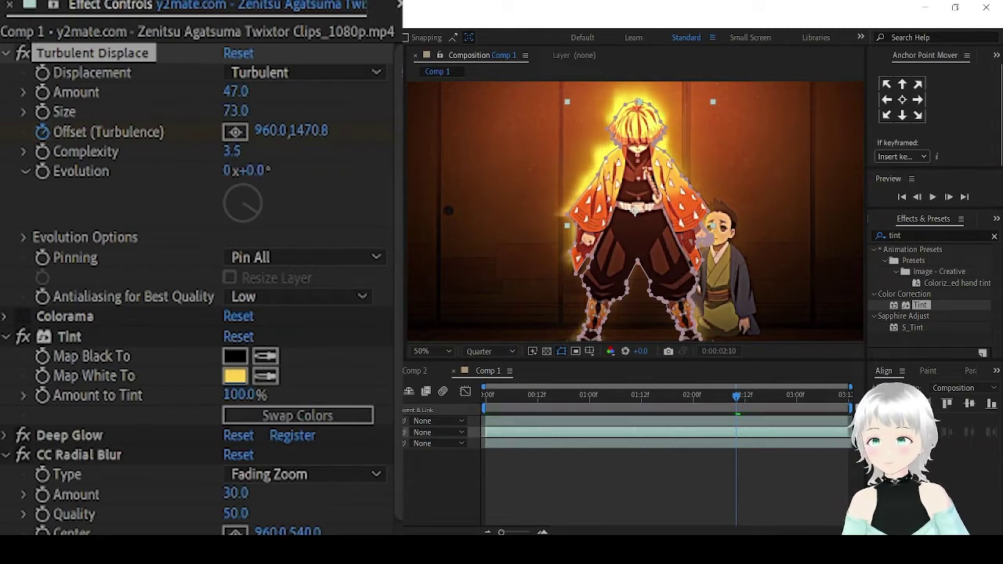
drag(232, 150, 279, 150)
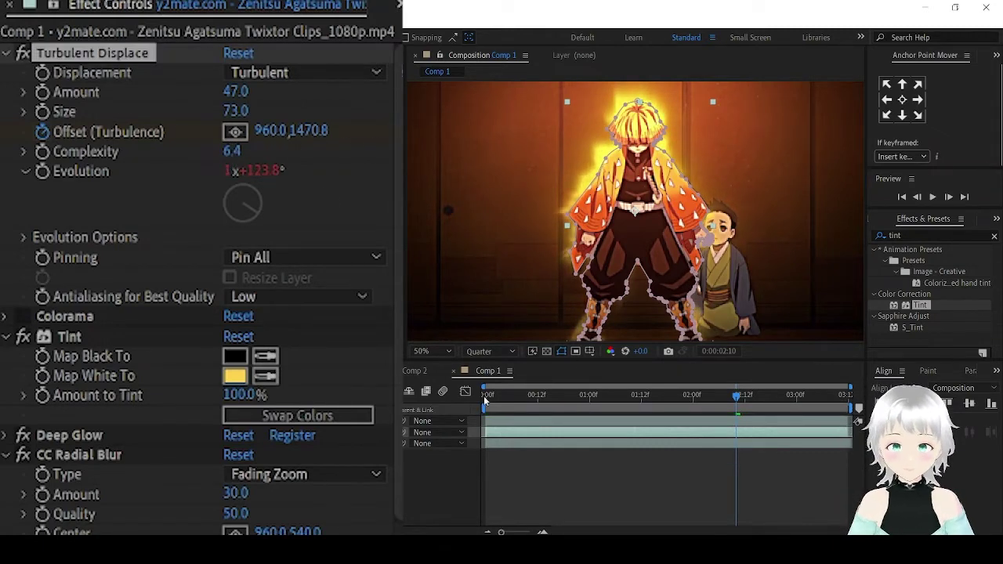
click(486, 397)
click(931, 197)
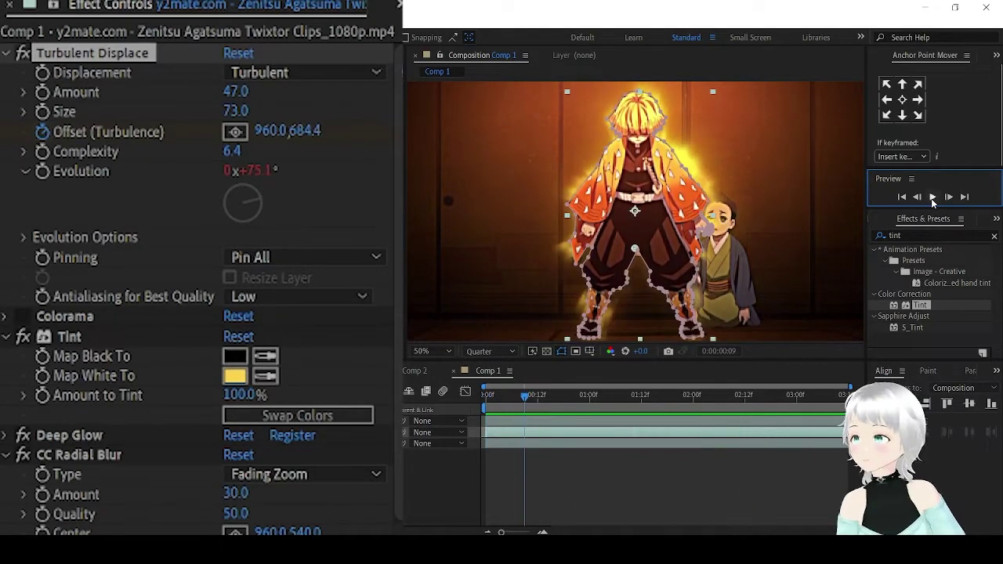
click(931, 197)
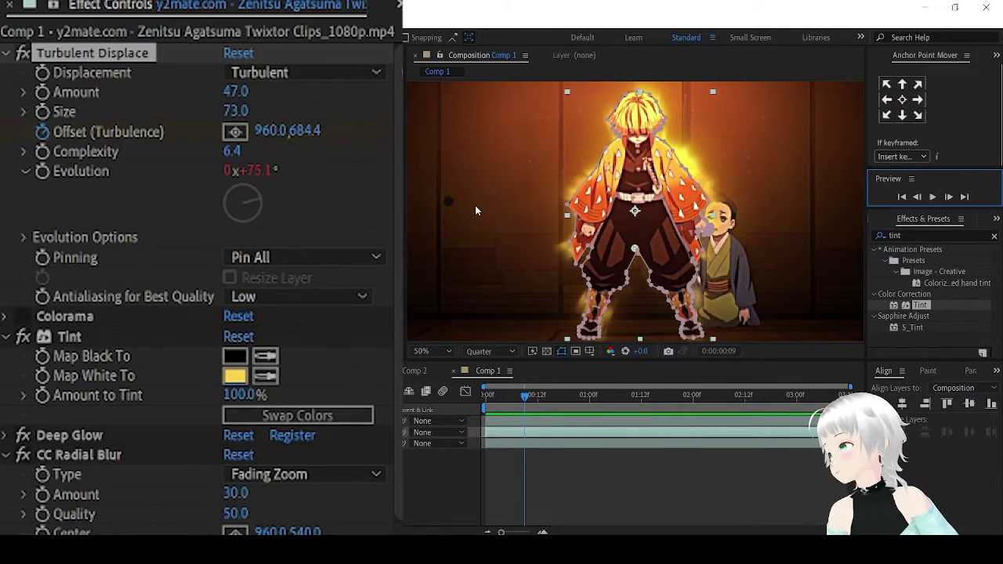
- Collapse the effect settings and delete CC Radial Blur from the layer
click(7, 53)
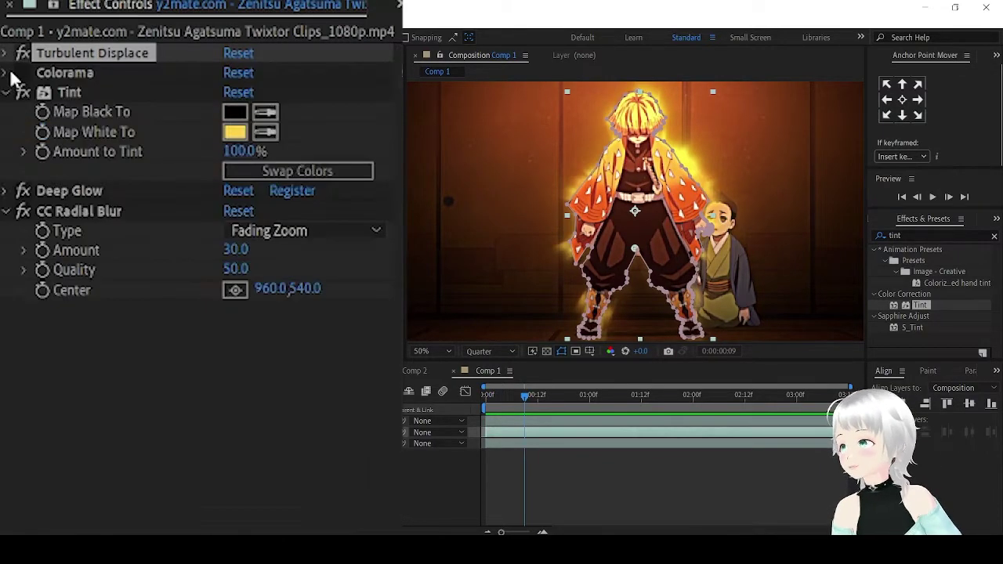
click(7, 93)
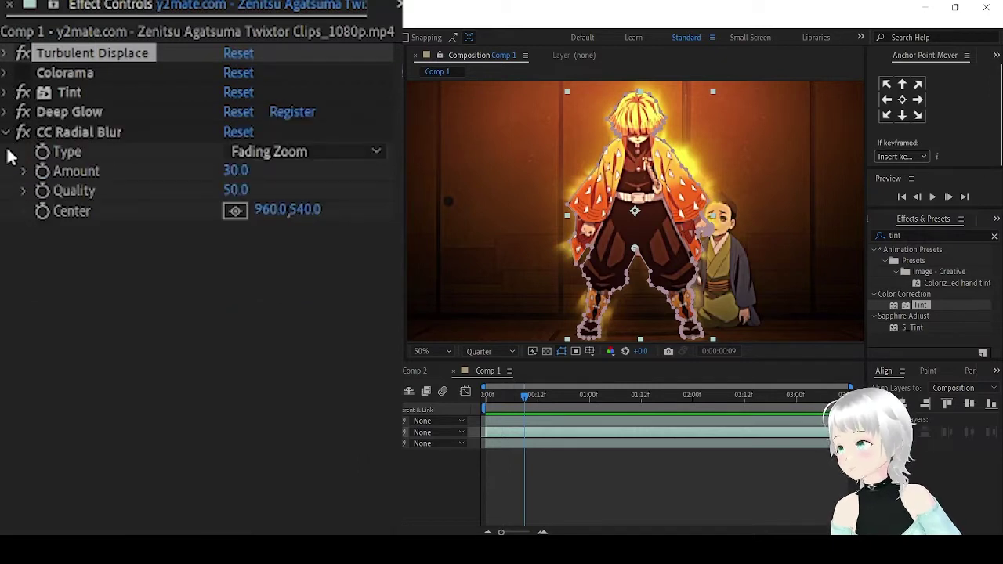
click(7, 132)
click(23, 132)
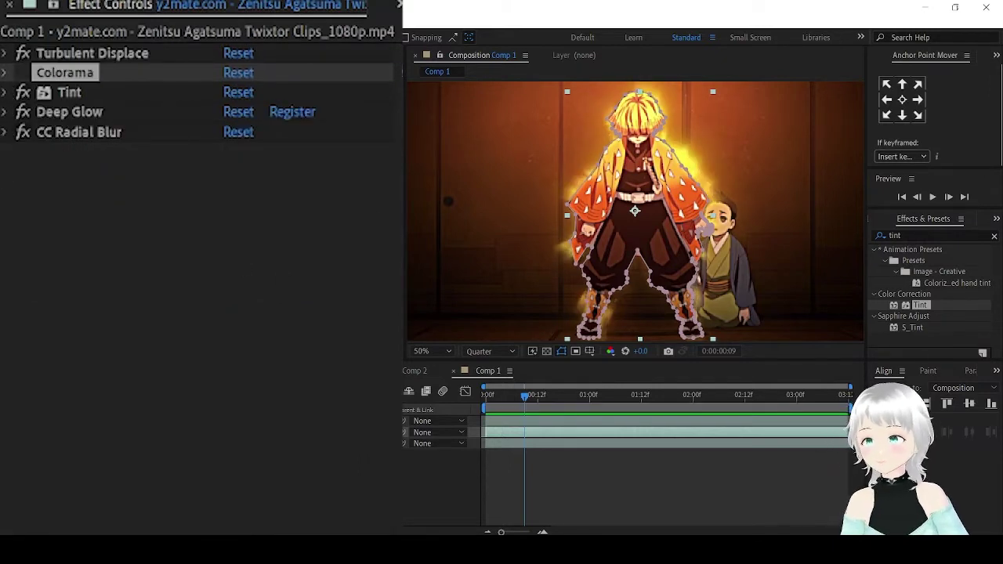
click(97, 131)
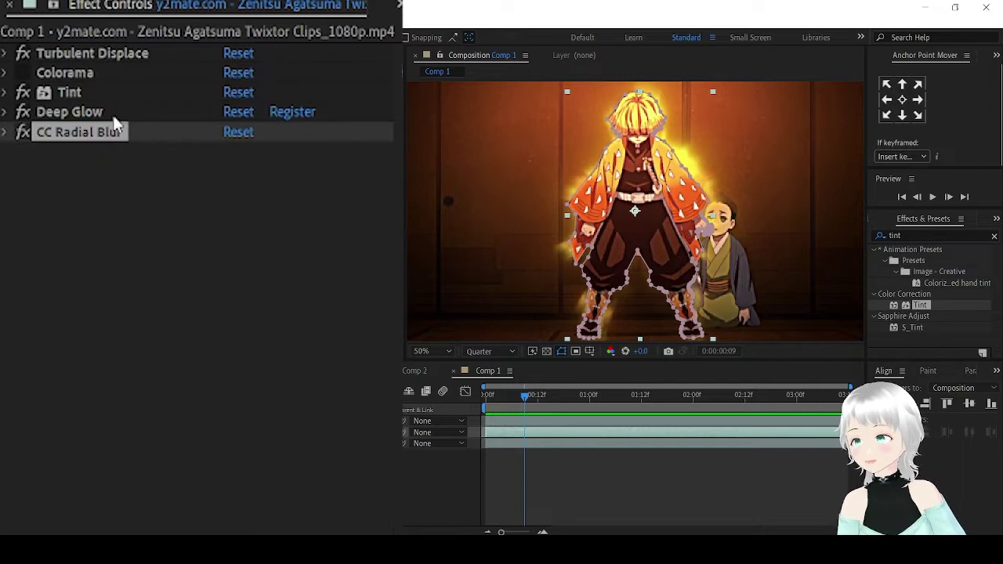
key(Delete)
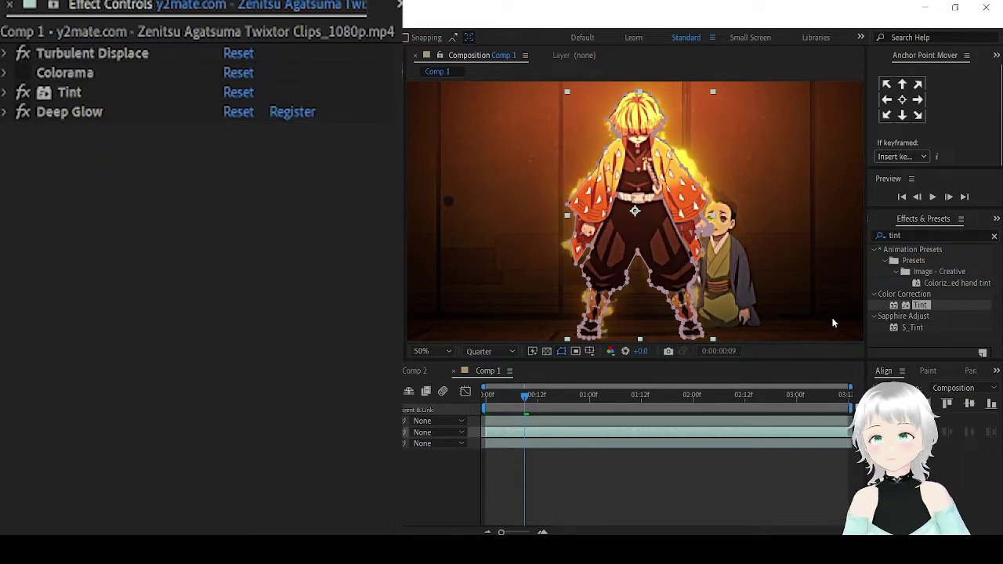
- Apply Sapphire S_AutoPaint from an 'autop' search and place it directly below Turbulent Displace
key(ctrl+5)
text(autop)
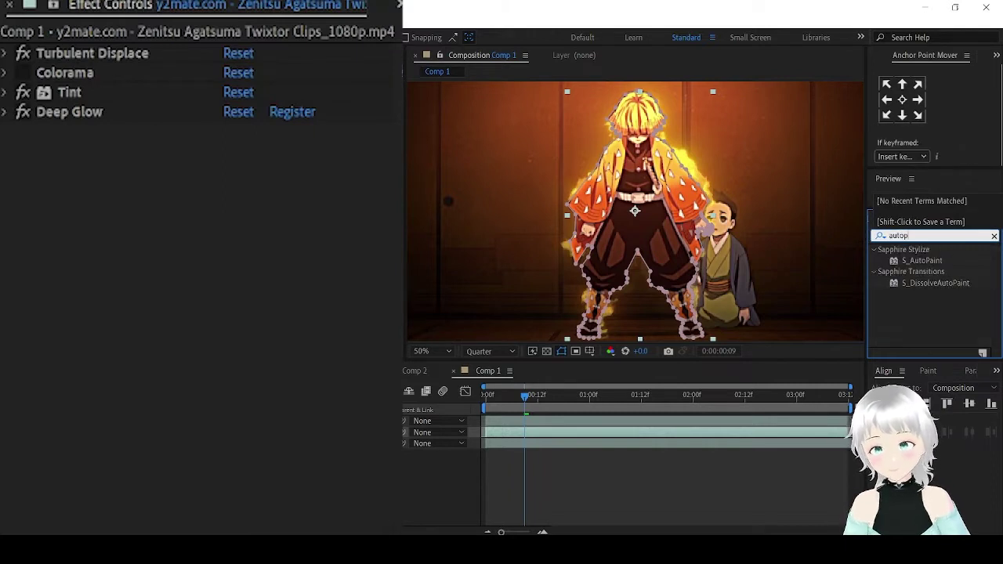
click(917, 265)
click(924, 263)
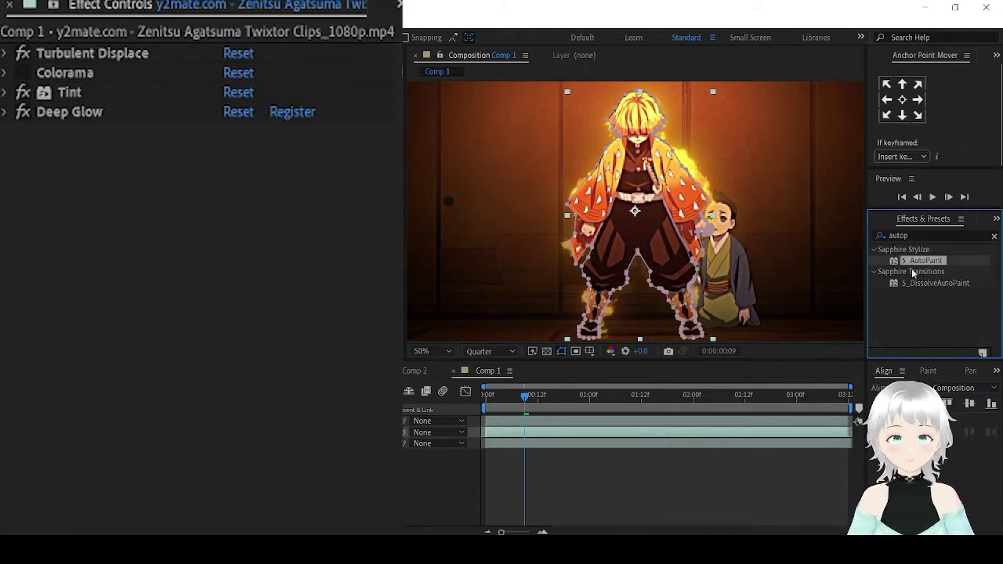
double_click(922, 262)
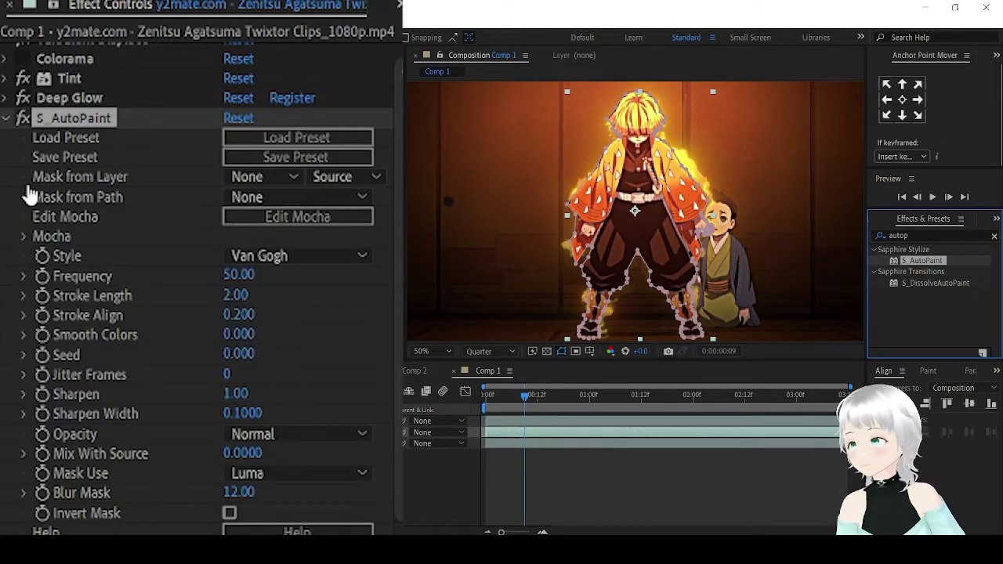
scroll(8, 118, up, 1)
click(6, 132)
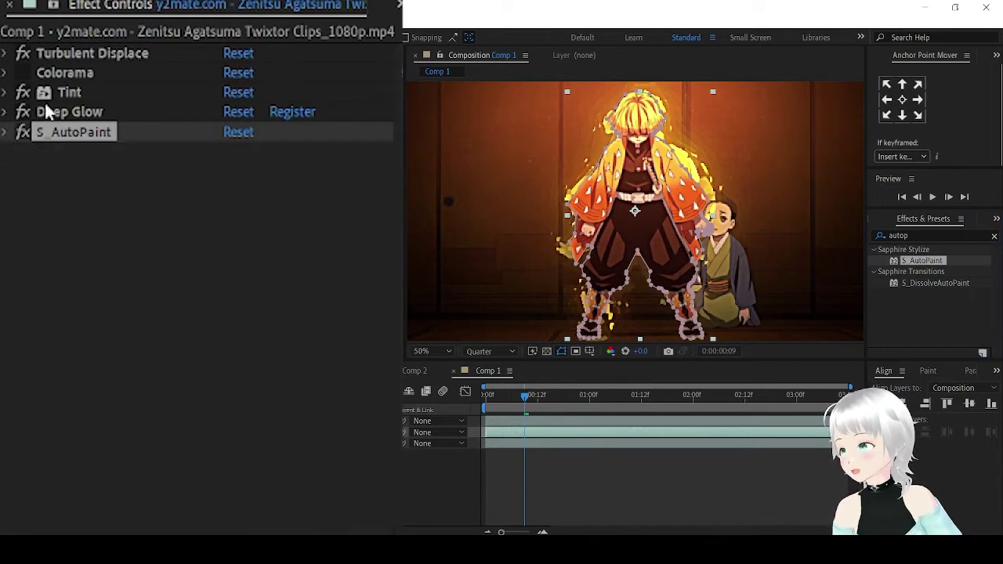
drag(73, 140, 99, 67)
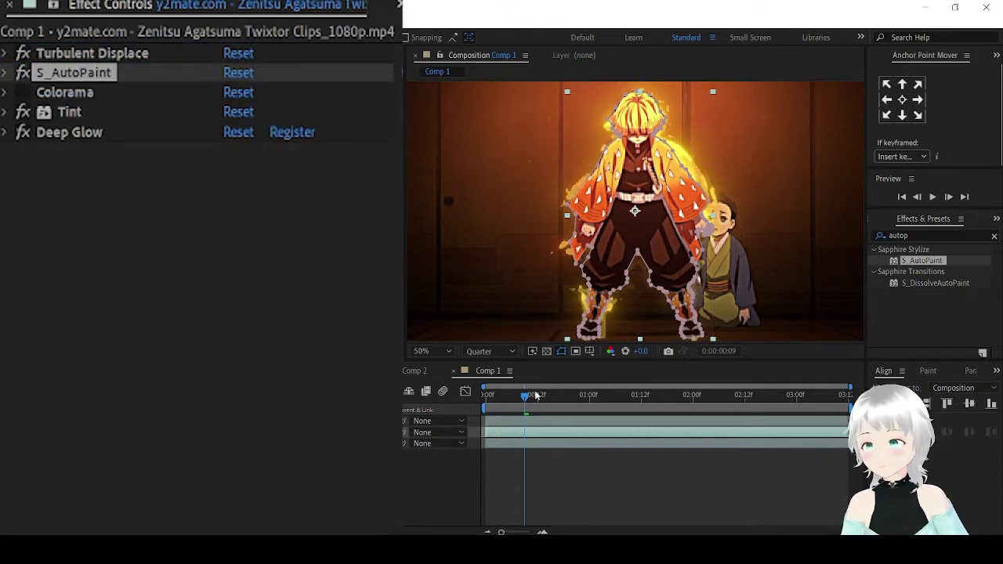
- Preview the AutoPaint aura, then switch Colorama on and Tint off
drag(525, 395, 459, 394)
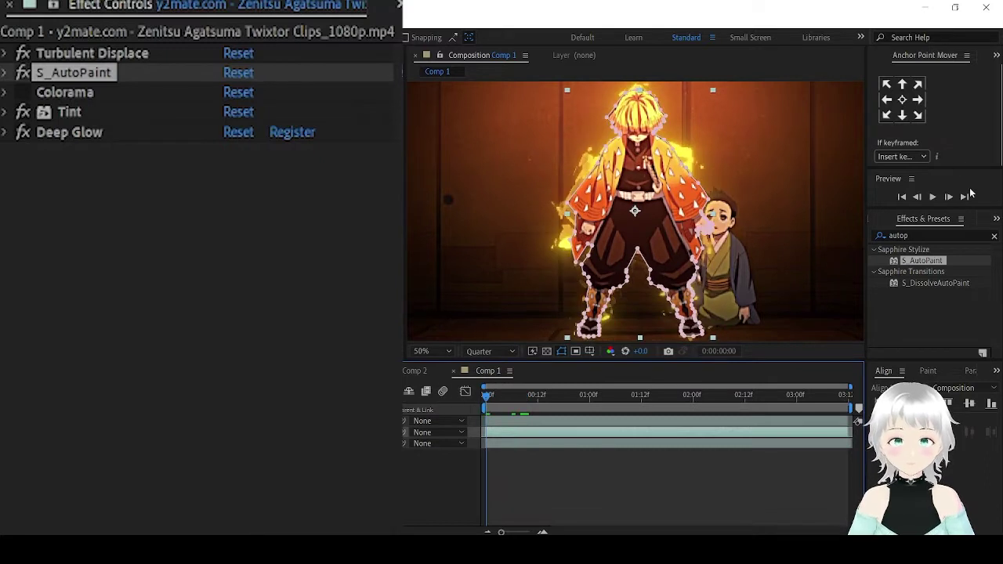
click(932, 199)
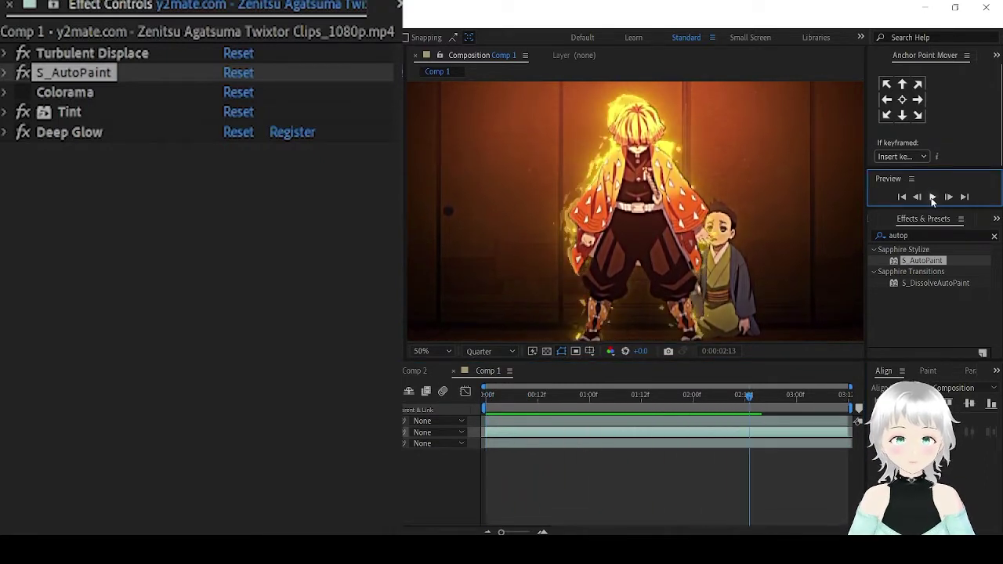
click(24, 93)
click(23, 112)
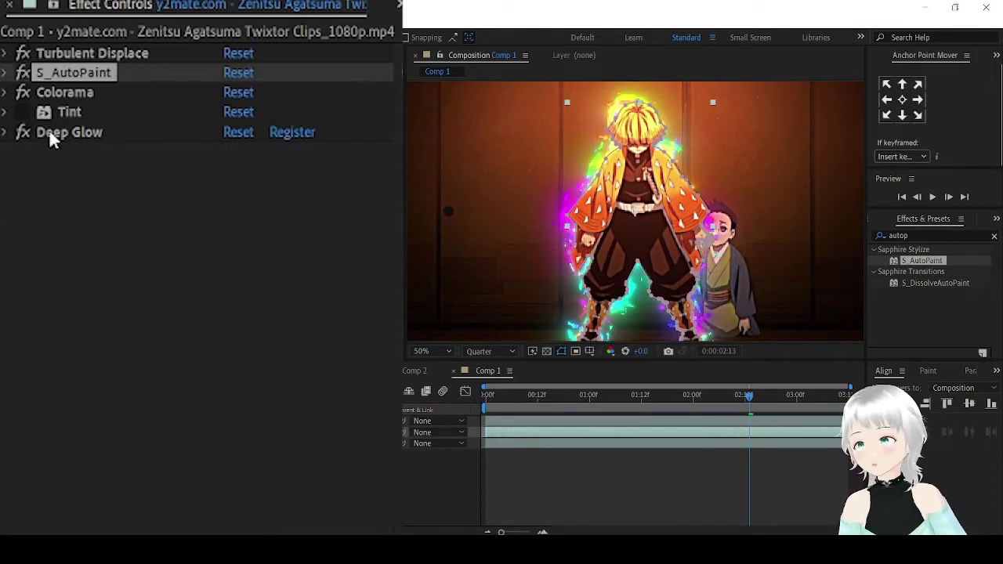
- Play the rainbow AutoPaint aura from frame 0 and stop the preview
click(485, 396)
click(932, 198)
click(933, 198)
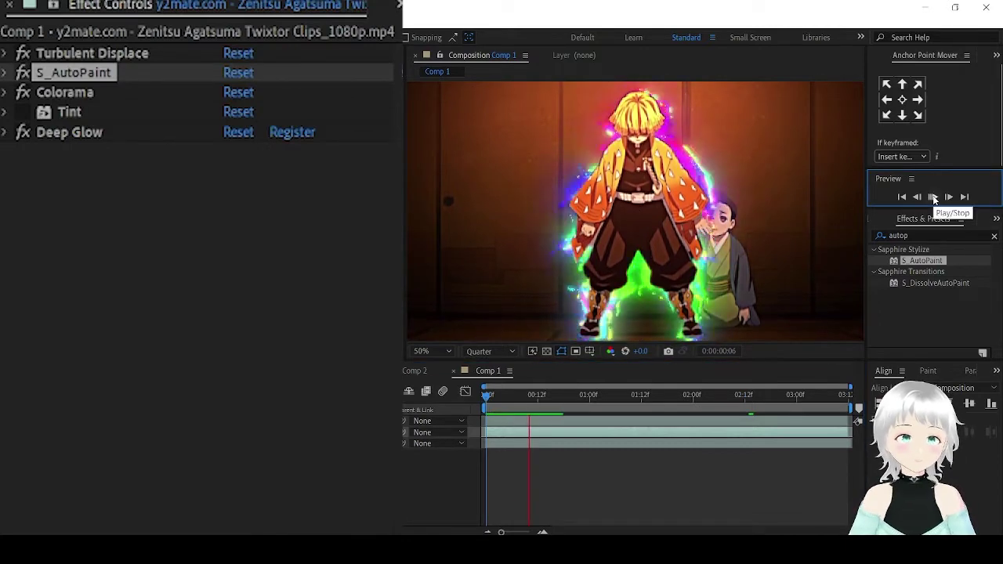
key(space)
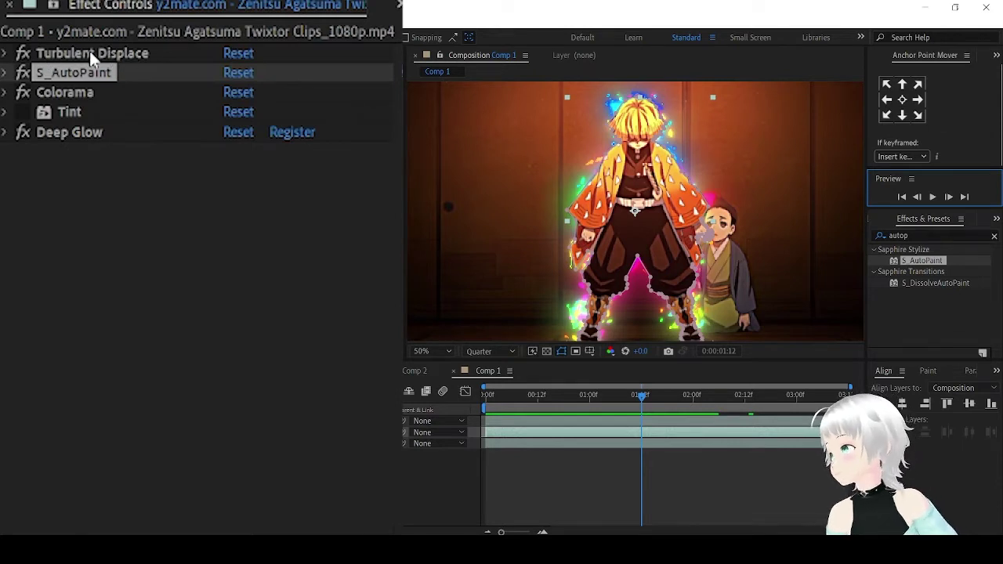
- Search Effects & Presets for 'warpbu' and apply S_WarpBubble to the character layer
click(915, 234)
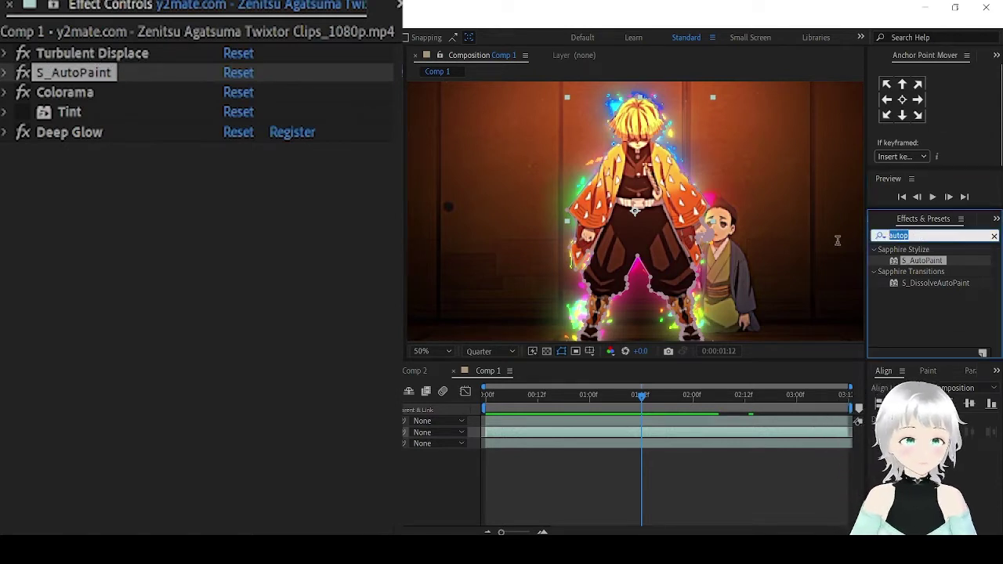
text(war)
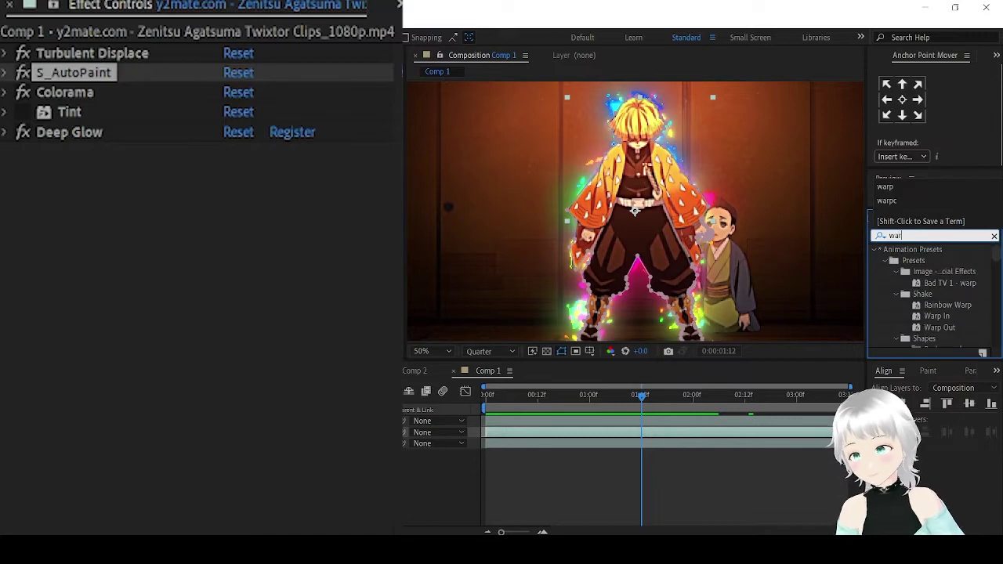
text(pbu)
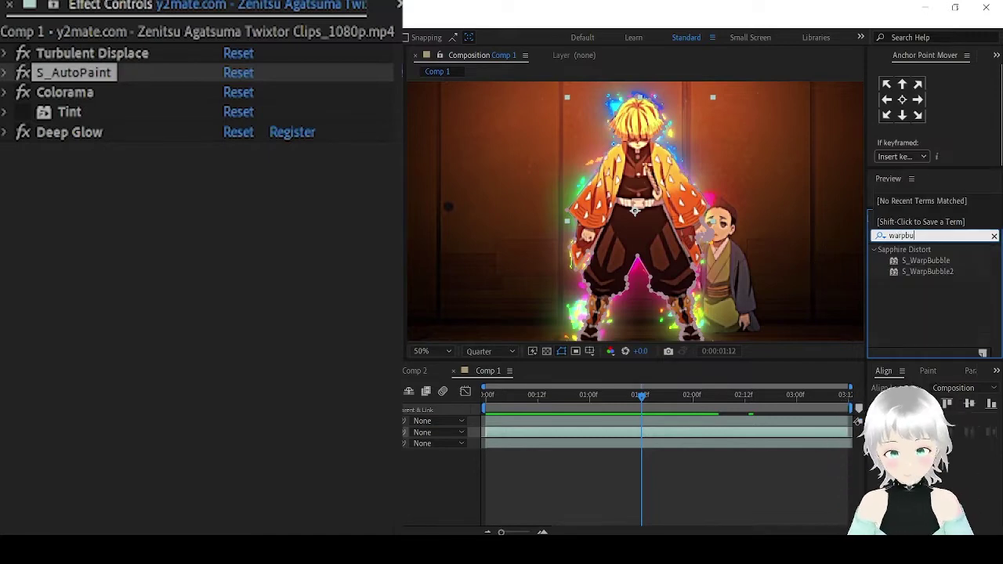
click(929, 271)
double_click(926, 261)
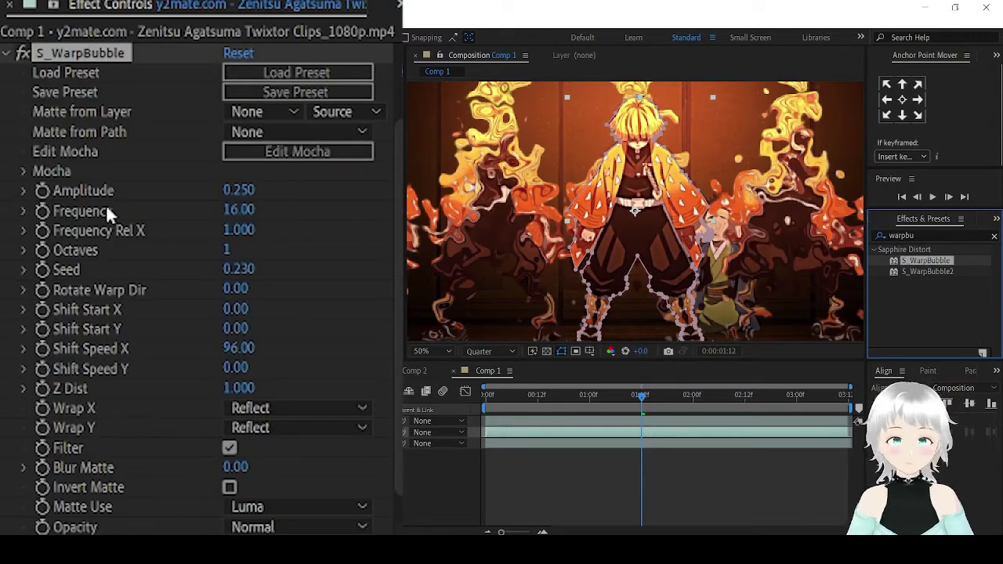
- Set S_WarpBubble's Wrap X and Wrap Y to No and move it to the top of the stack
scroll(102, 172, up, 3)
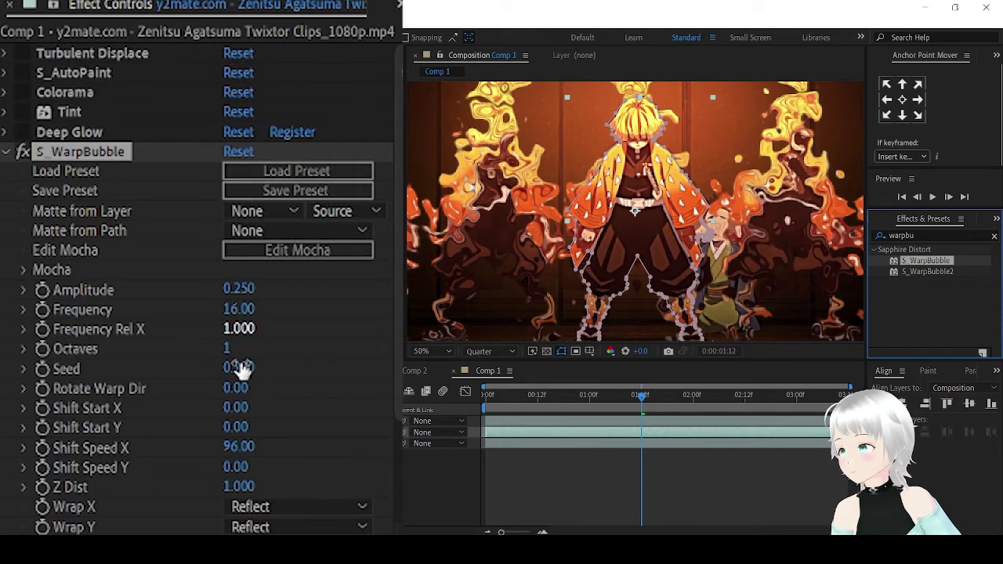
scroll(329, 441, down, 3)
click(287, 404)
click(291, 424)
click(290, 423)
click(266, 445)
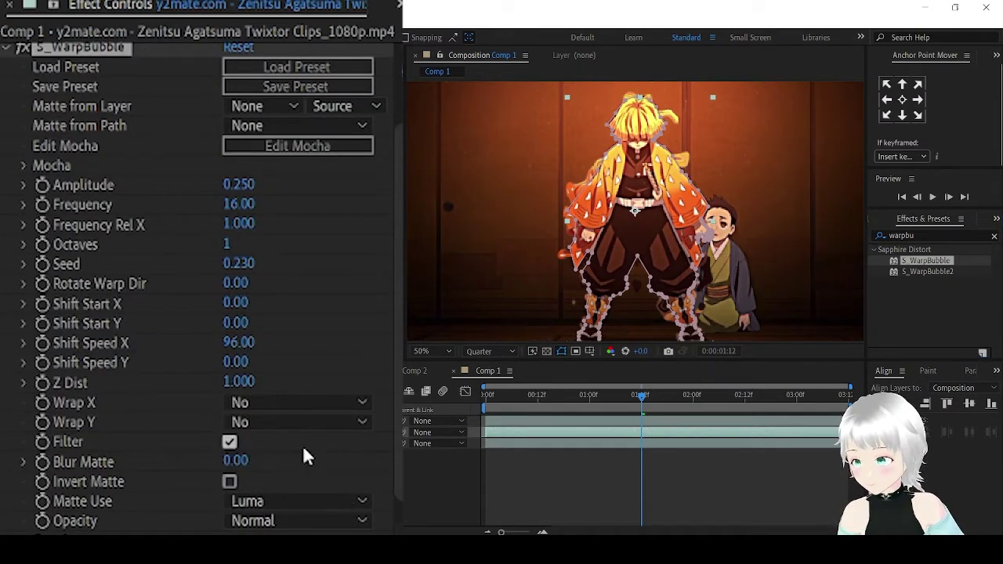
scroll(286, 337, up, 3)
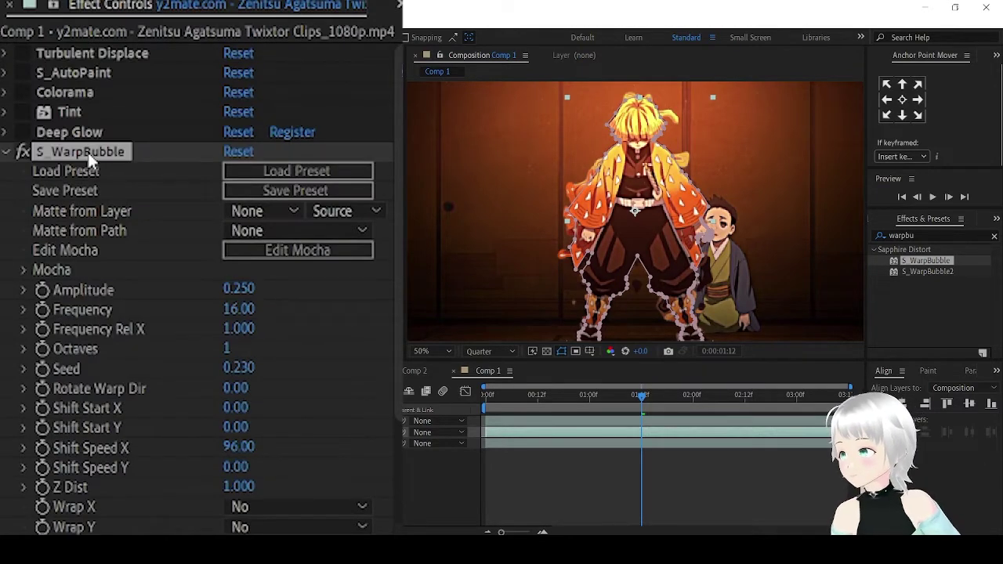
drag(88, 152, 96, 50)
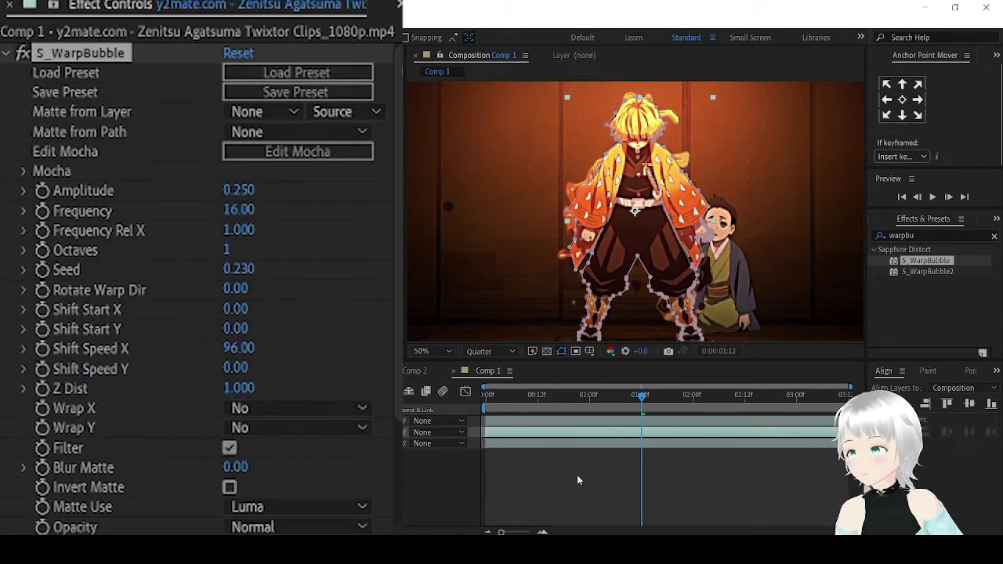
click(486, 395)
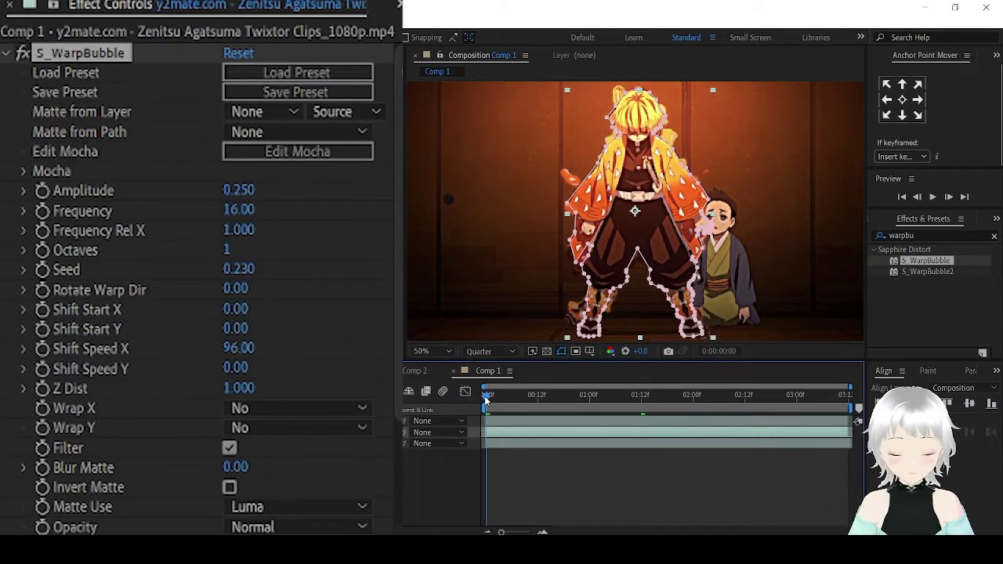
click(934, 198)
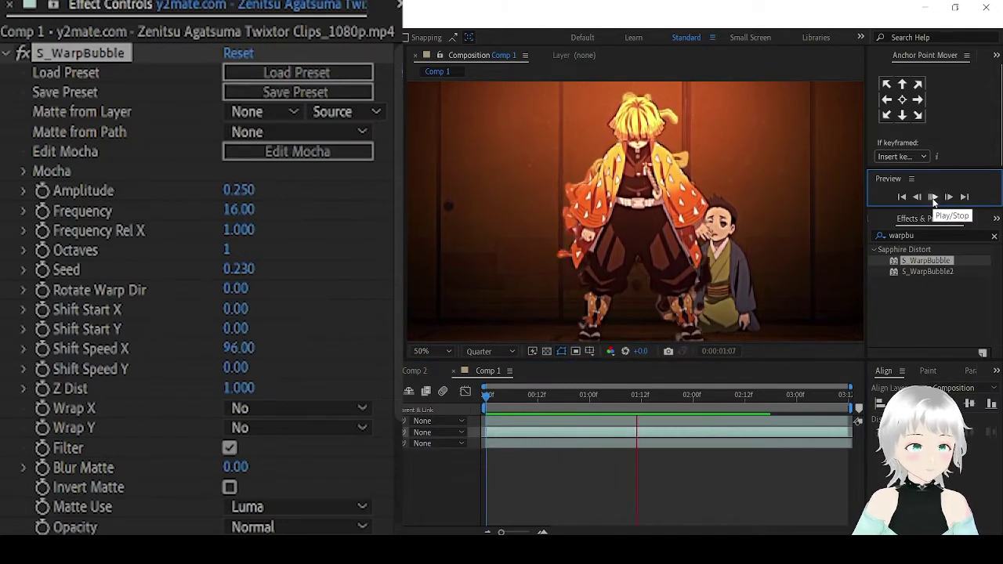
click(486, 396)
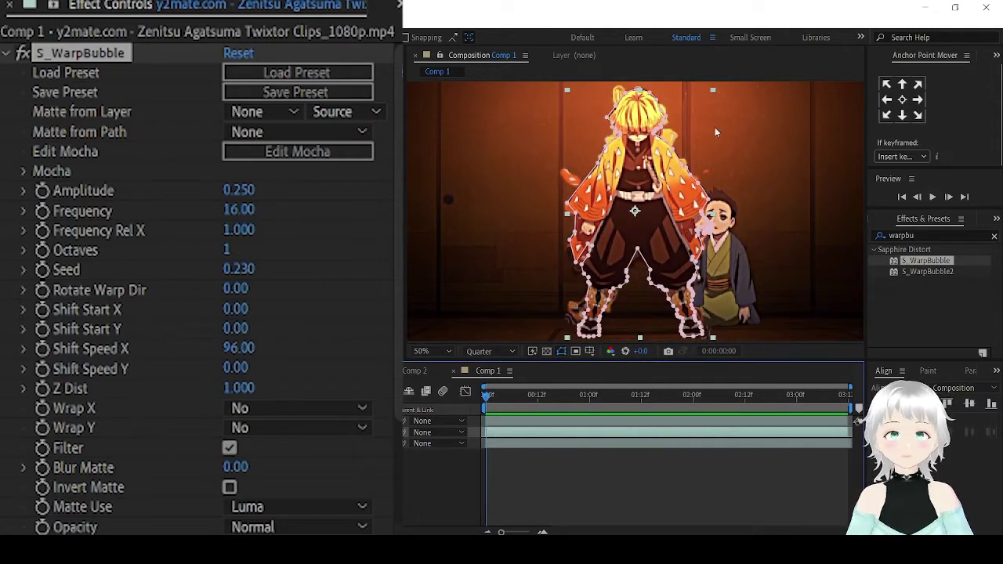
click(932, 197)
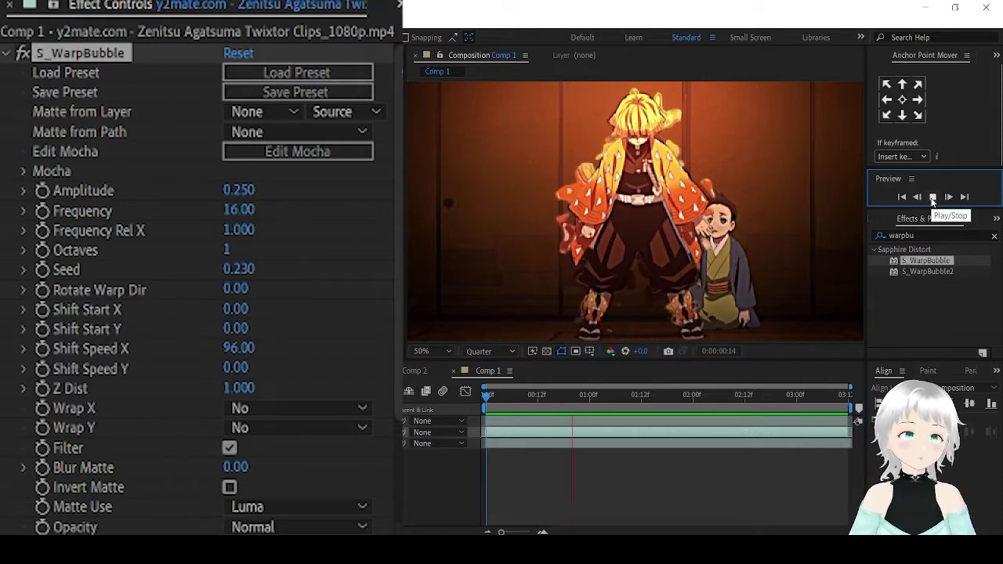
click(6, 54)
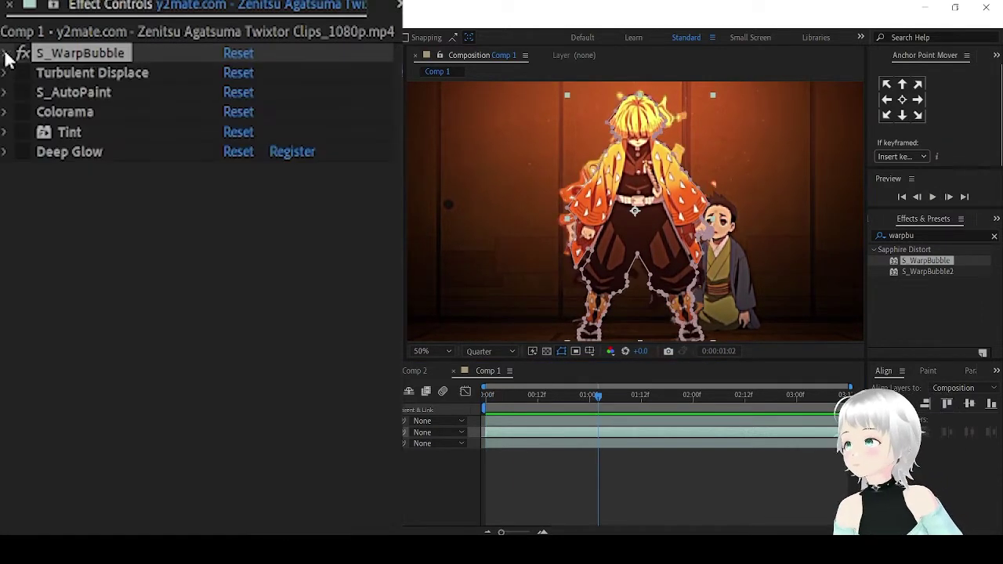
- Turn Colorama and Deep Glow back on, preview from frame 0, then hide layer 1
click(23, 112)
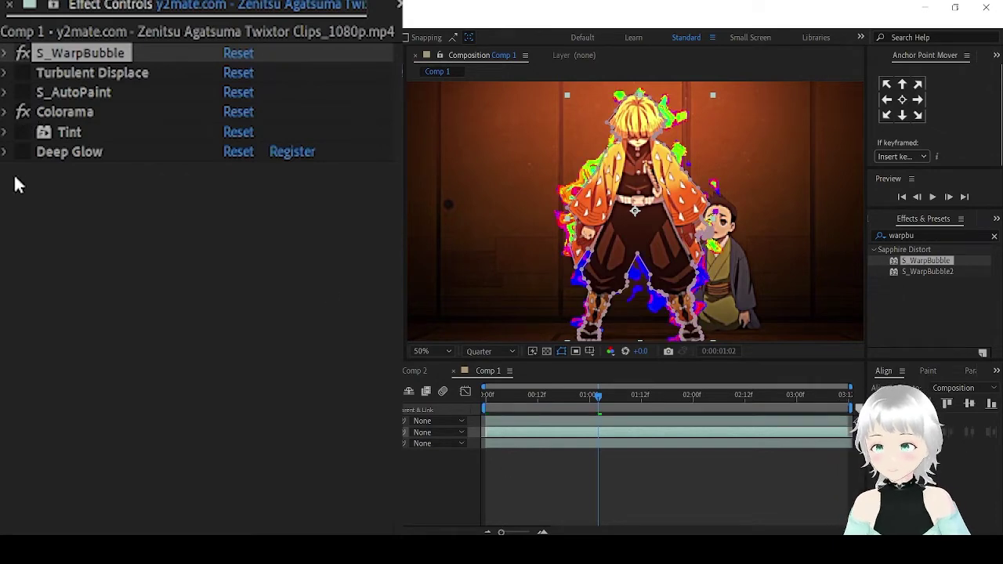
click(23, 152)
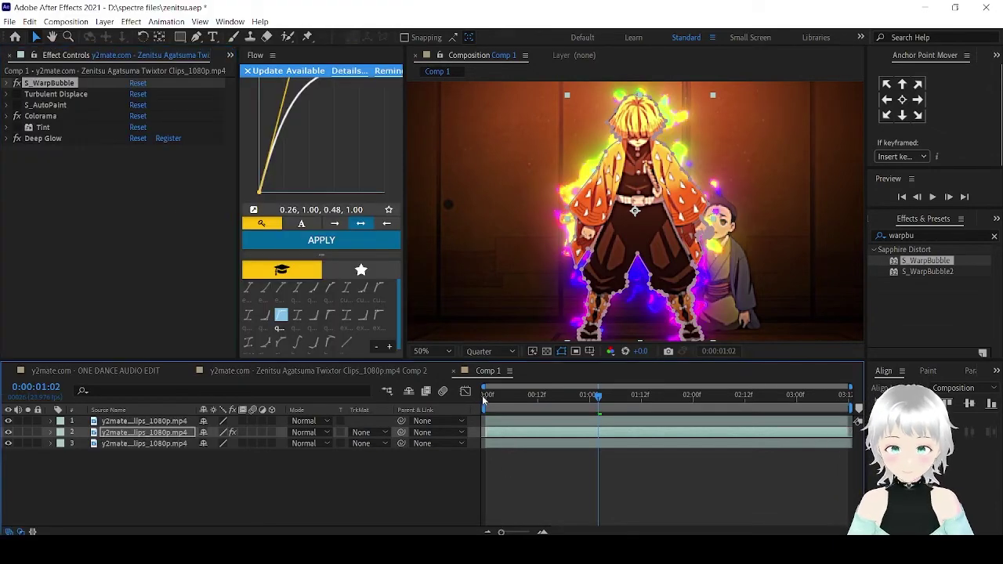
click(485, 396)
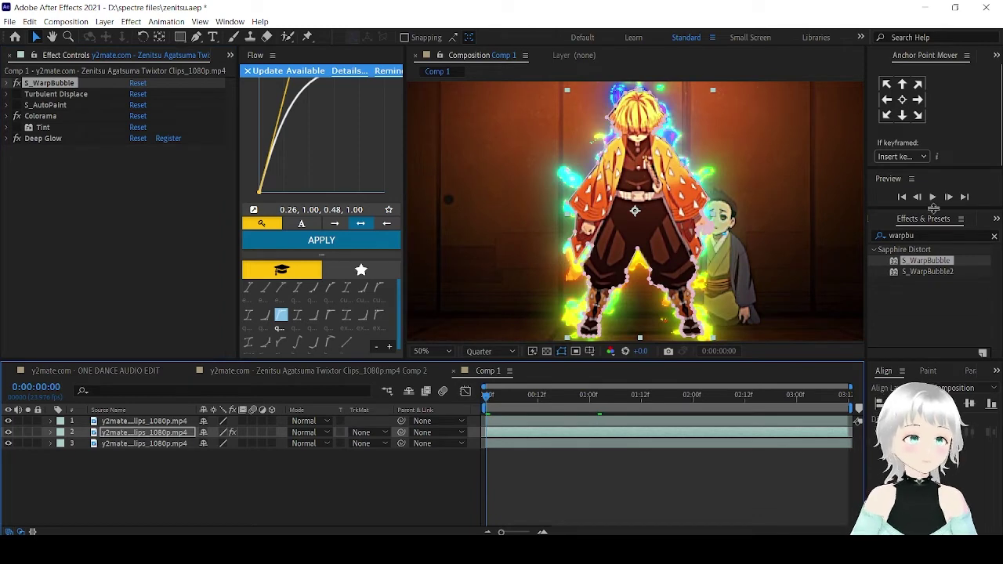
click(932, 198)
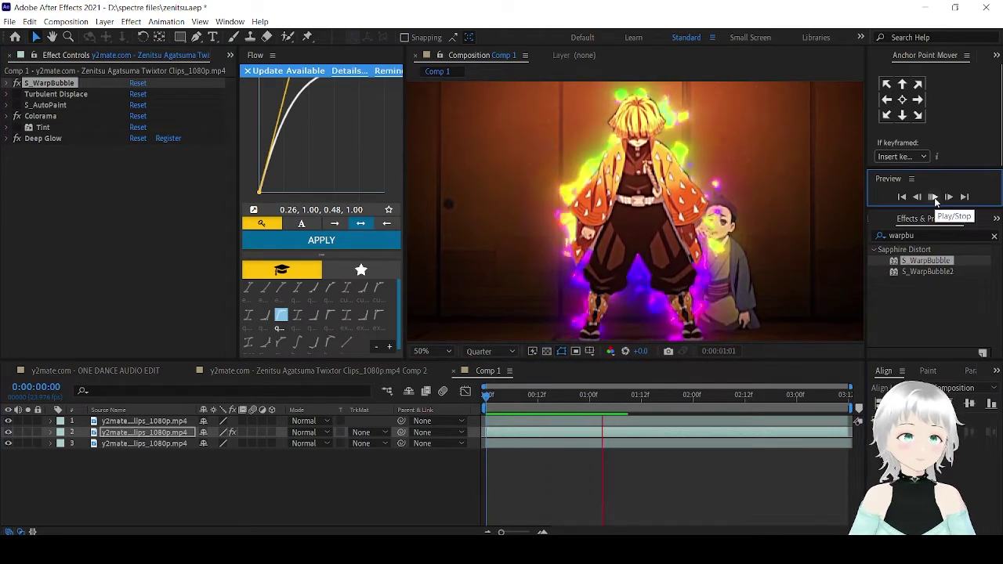
click(932, 197)
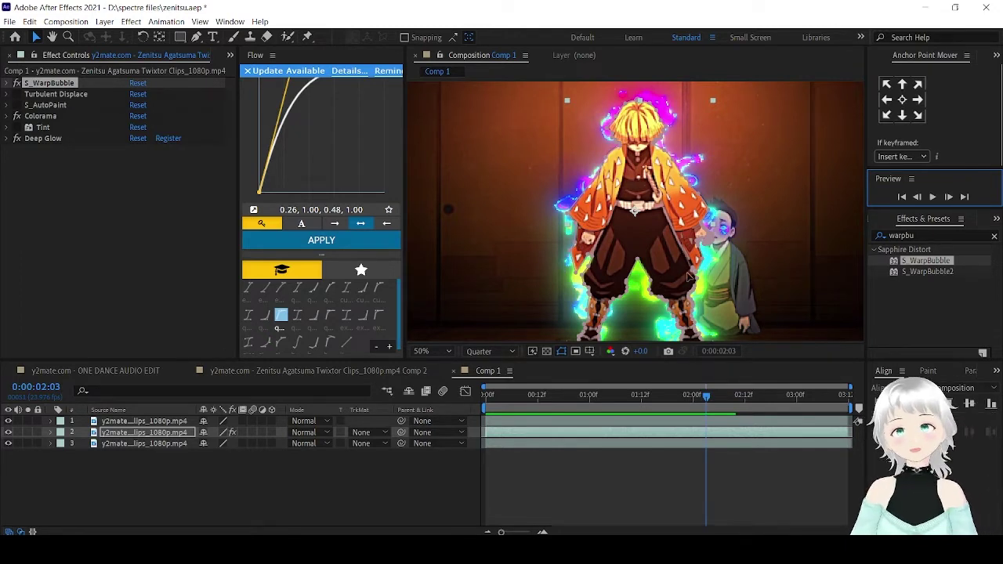
click(8, 422)
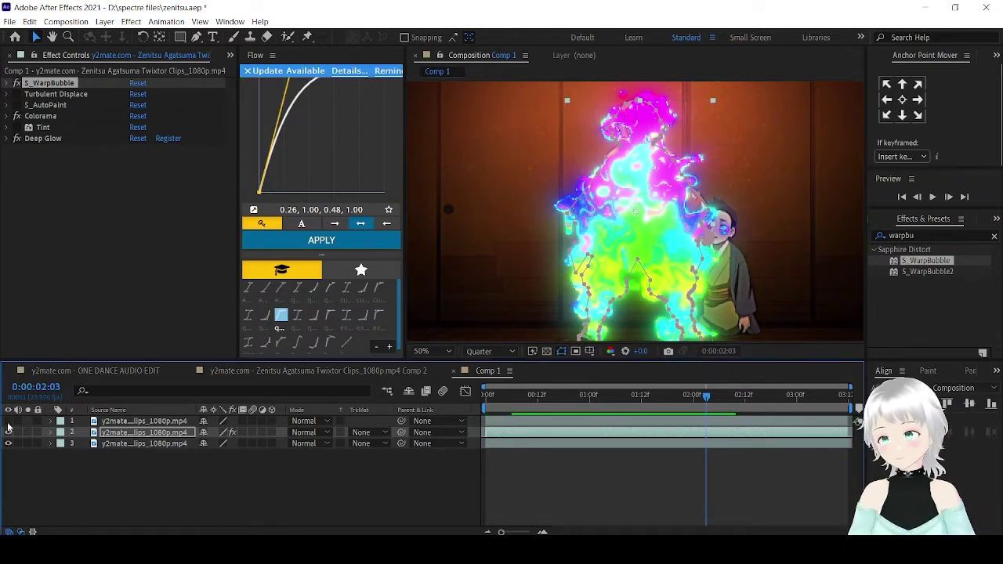
- Play the warp bubble aura alone from frame 0, then make layer 1 visible again
click(484, 397)
click(419, 490)
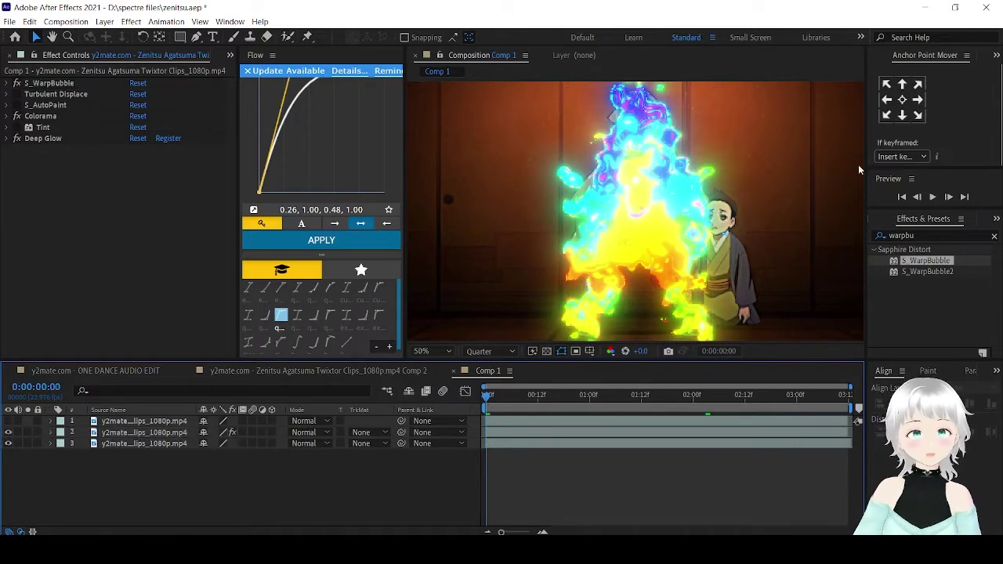
click(932, 198)
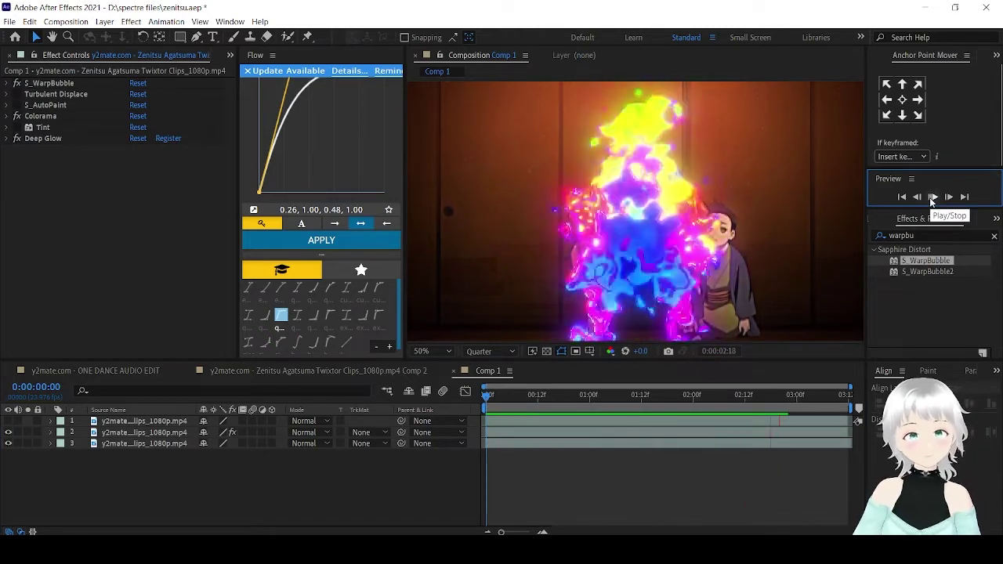
key(space)
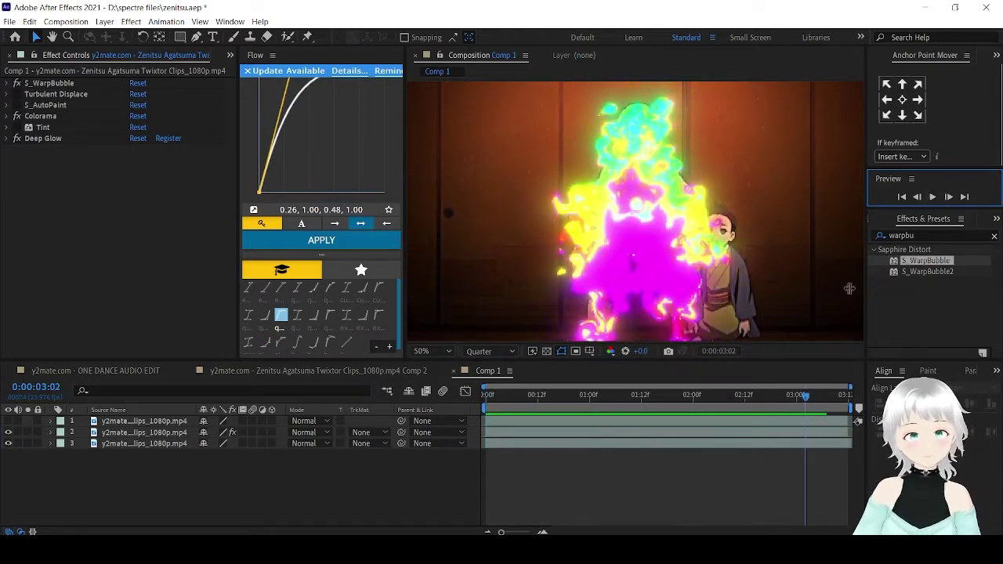
click(490, 397)
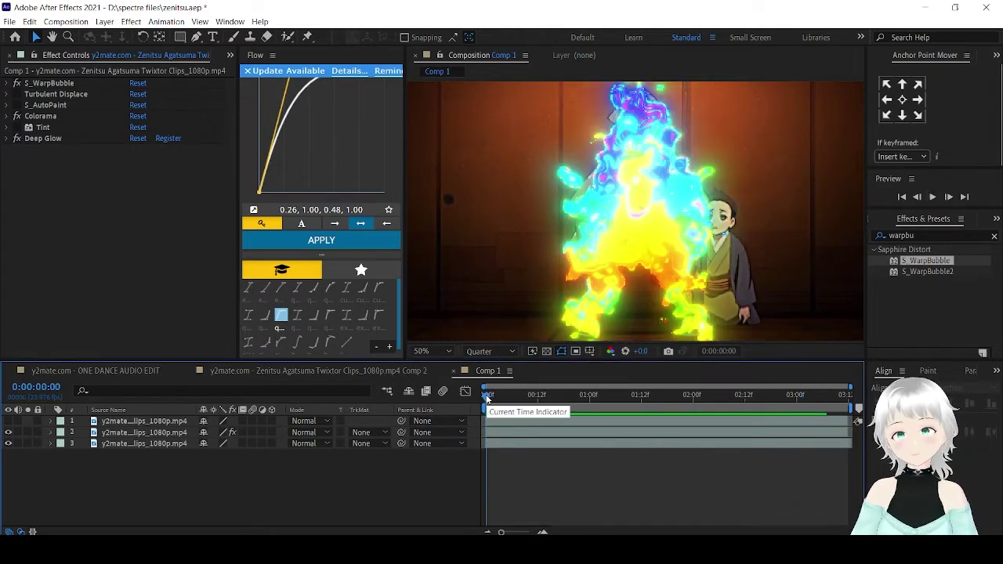
click(8, 422)
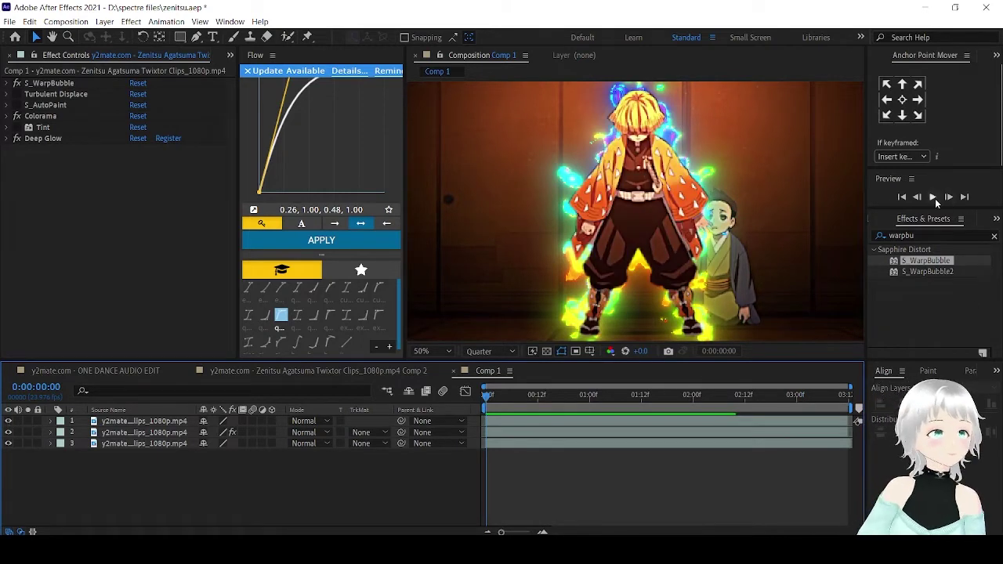